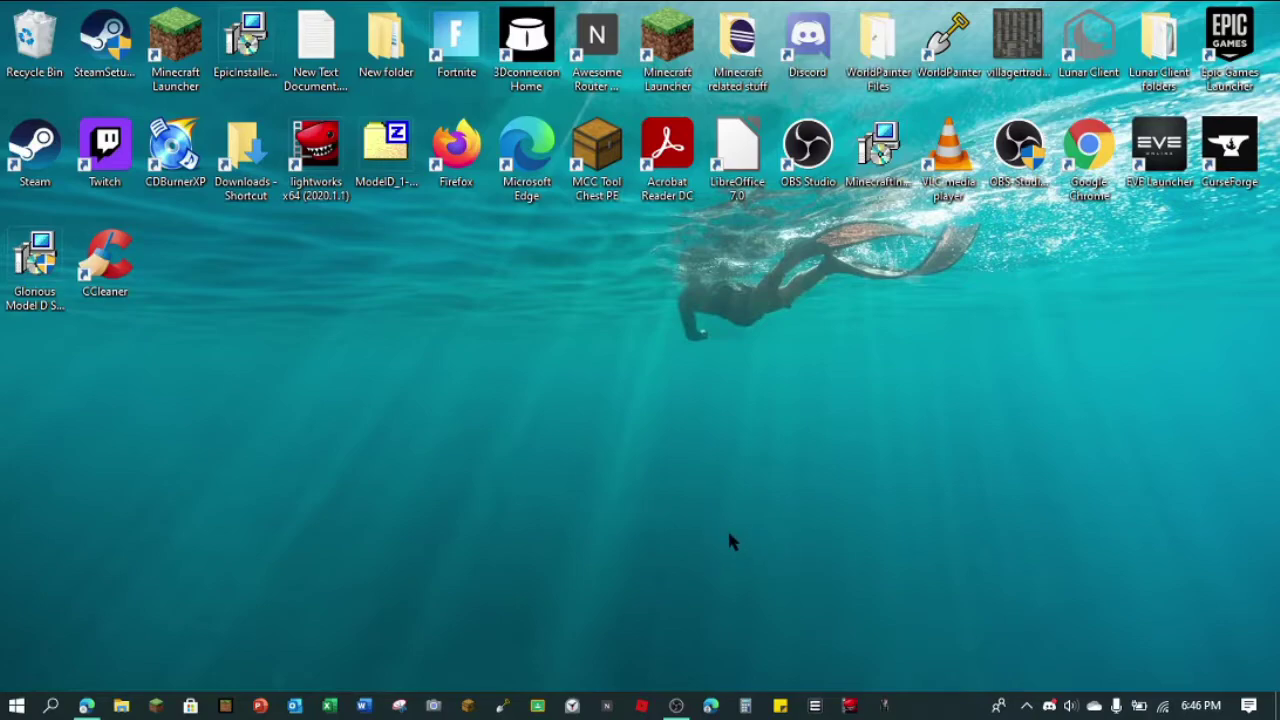
- Switch to the ServerJars page in the browser and open the full list of Snapshot versions under the Vanilla category
{"action": "key", "text": "alt+Tab"}
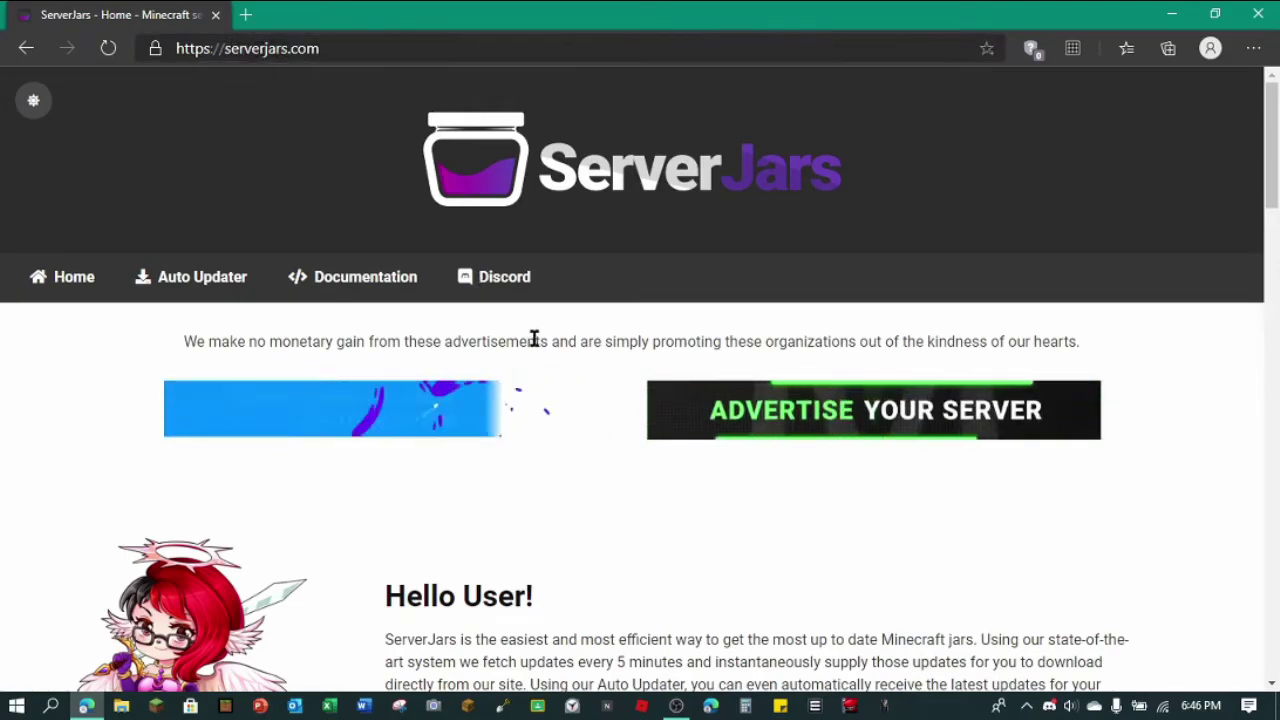
{"action": "scroll", "coordinate": [531, 345], "scroll_direction": "down", "scroll_amount": 8}
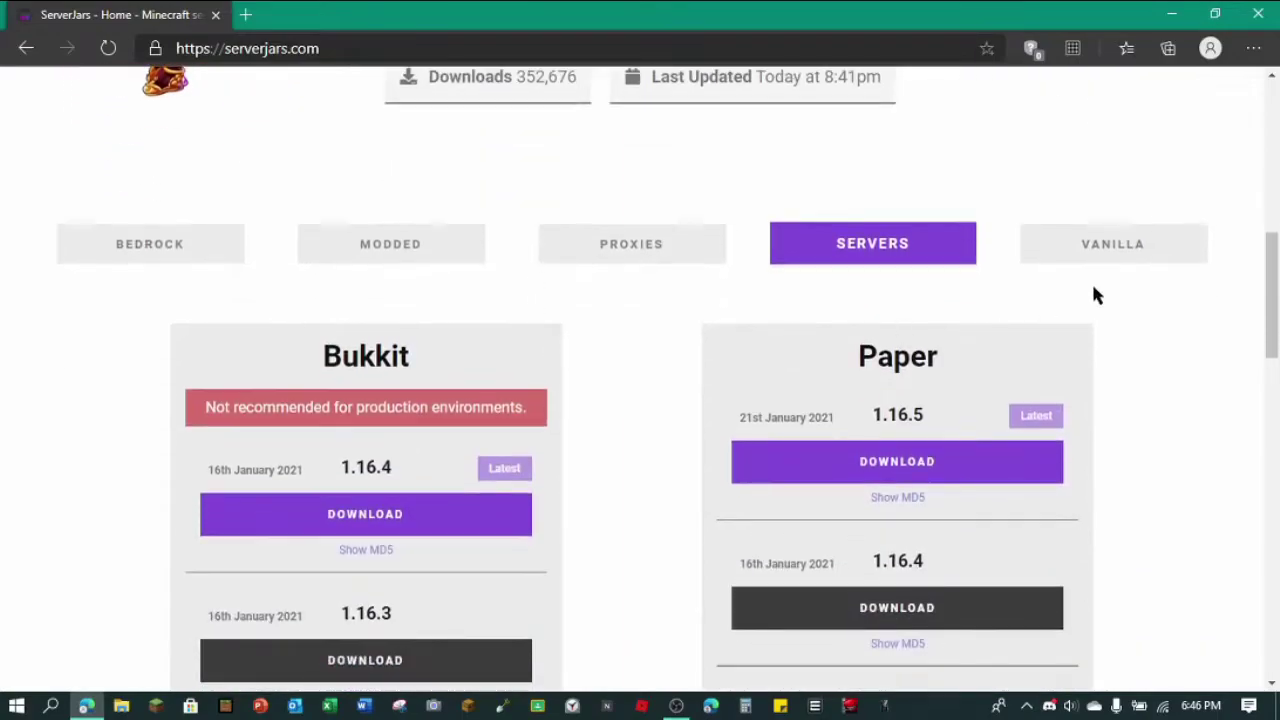
{"action": "left_click", "coordinate": [1085, 262]}
{"action": "scroll", "coordinate": [502, 481], "scroll_direction": "down", "scroll_amount": 1}
{"action": "scroll", "coordinate": [502, 481], "scroll_direction": "down", "scroll_amount": 3}
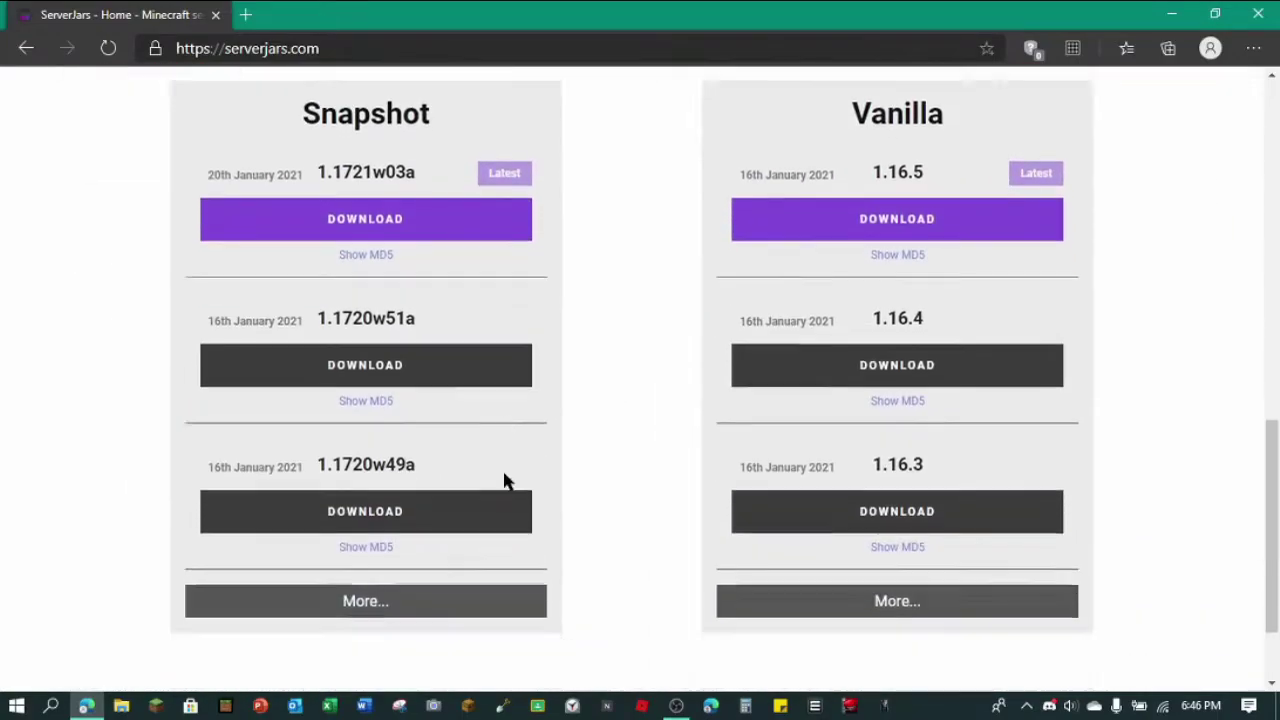
{"action": "scroll", "coordinate": [477, 486], "scroll_direction": "up", "scroll_amount": 3}
{"action": "scroll", "coordinate": [491, 451], "scroll_direction": "down", "scroll_amount": 1}
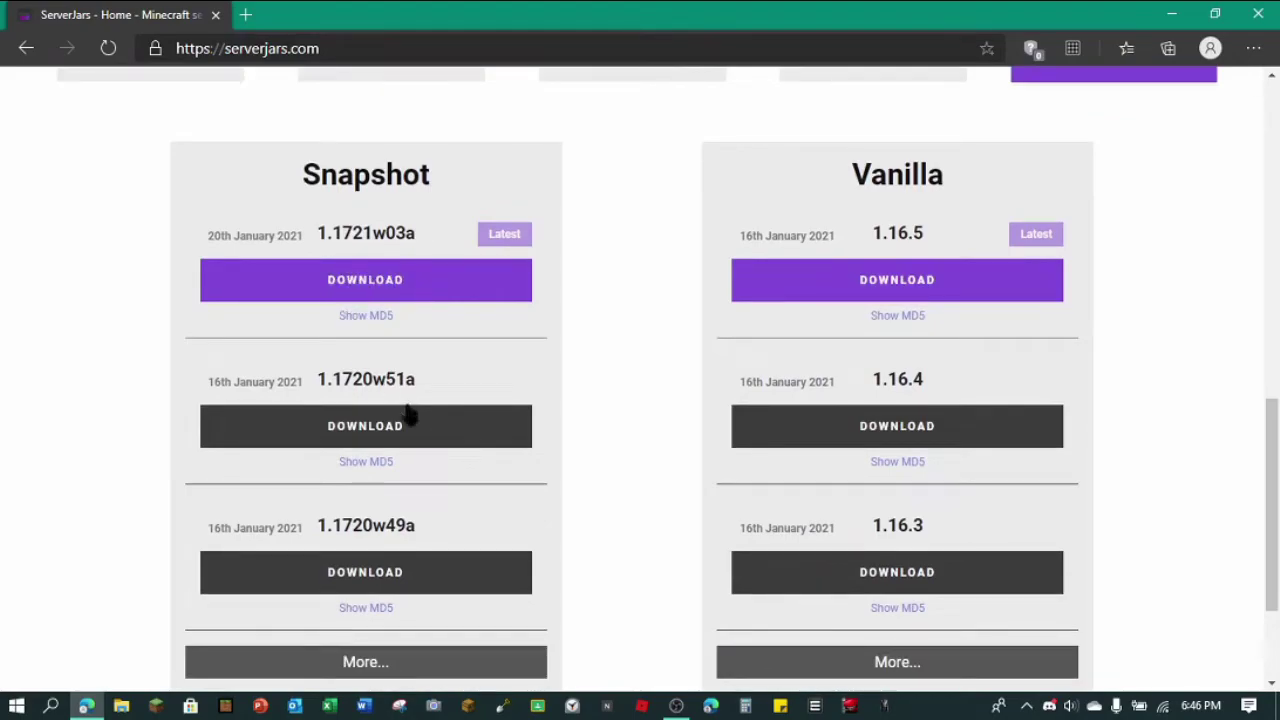
{"action": "scroll", "coordinate": [409, 417], "scroll_direction": "down", "scroll_amount": 2}
{"action": "left_click", "coordinate": [400, 476]}
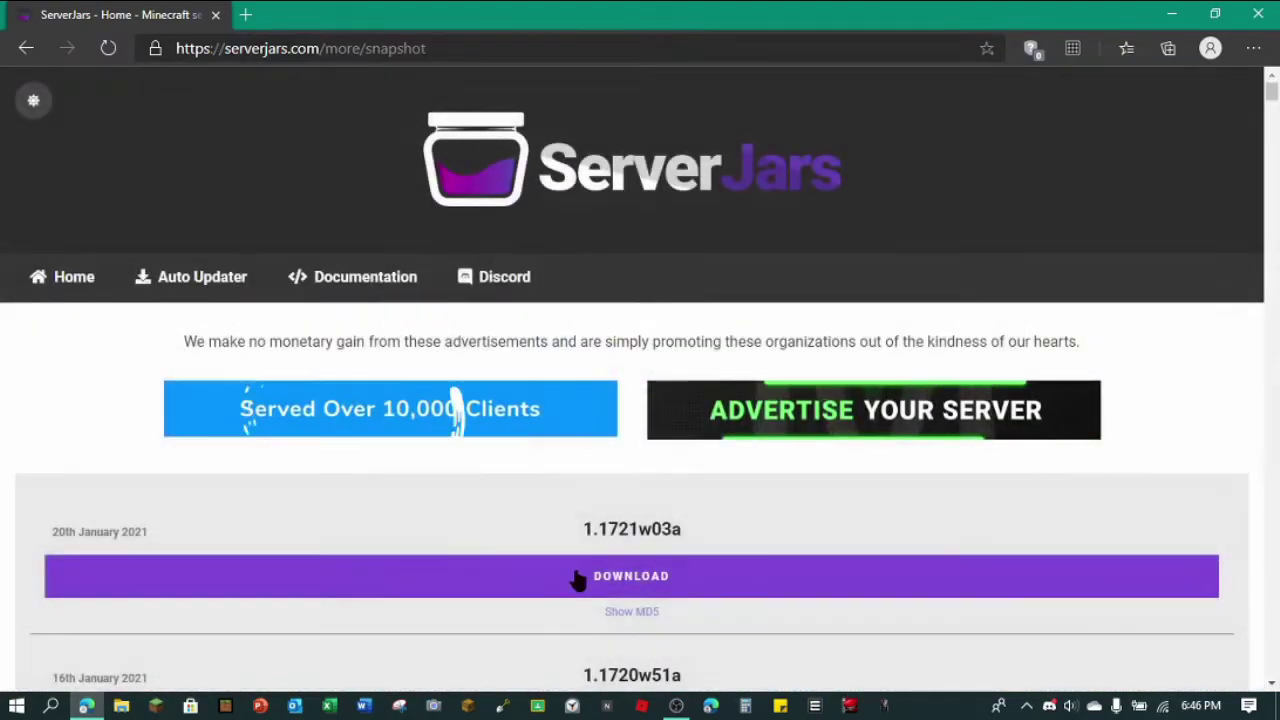
- Download the 1.17-21w03a snapshot server jar, keeping one copy and discarding any duplicate download, and minimize the browser
{"action": "left_click", "coordinate": [604, 578]}
{"action": "scroll", "coordinate": [604, 578], "scroll_direction": "down", "scroll_amount": 1}
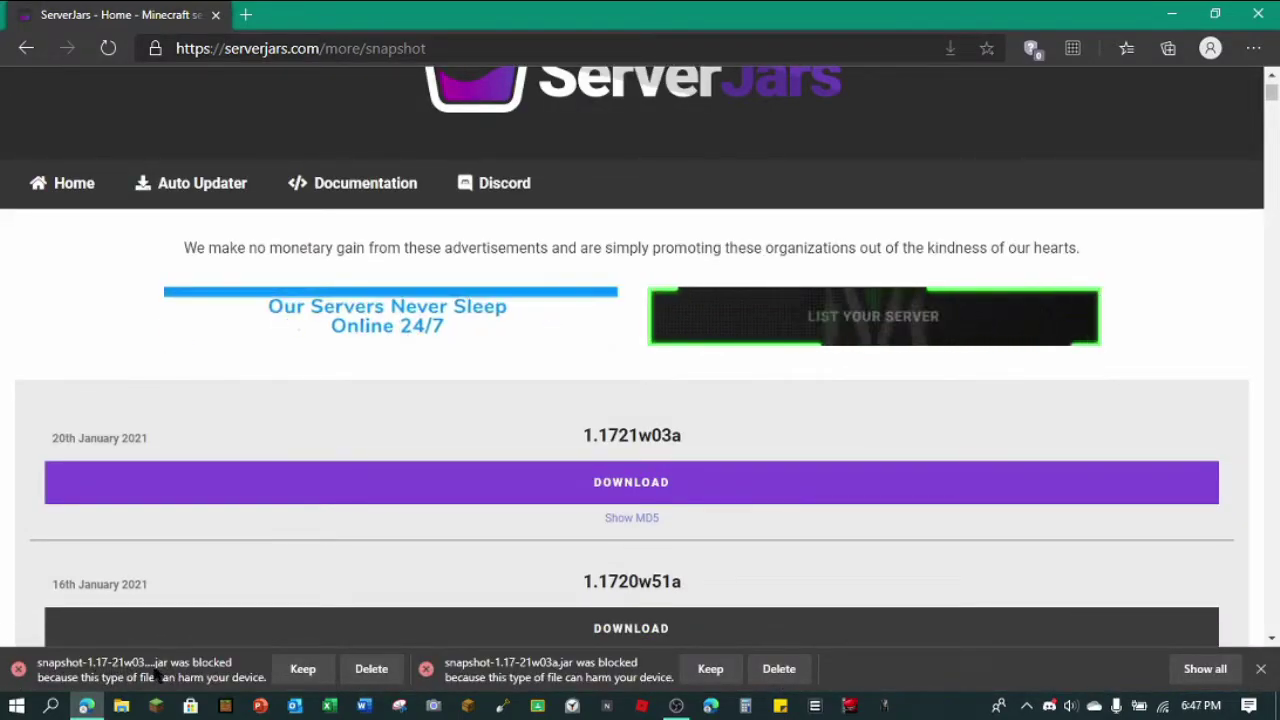
{"action": "left_click", "coordinate": [378, 676]}
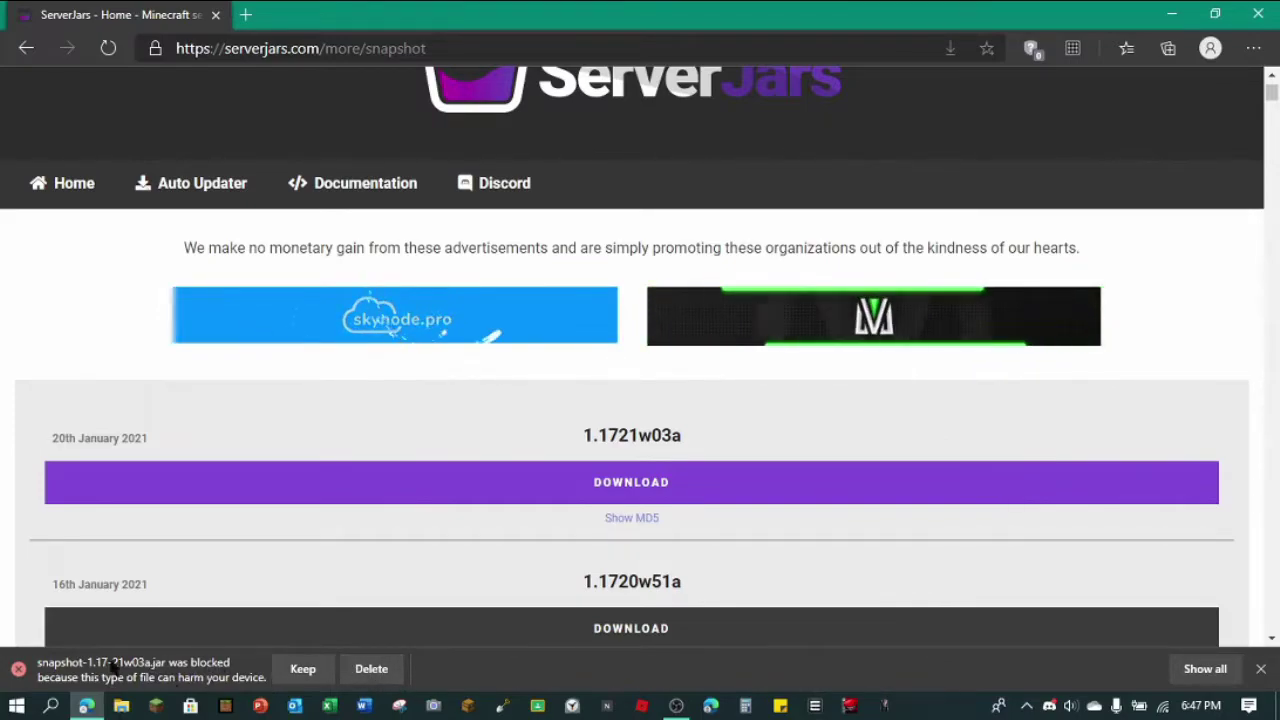
{"action": "left_click", "coordinate": [303, 669]}
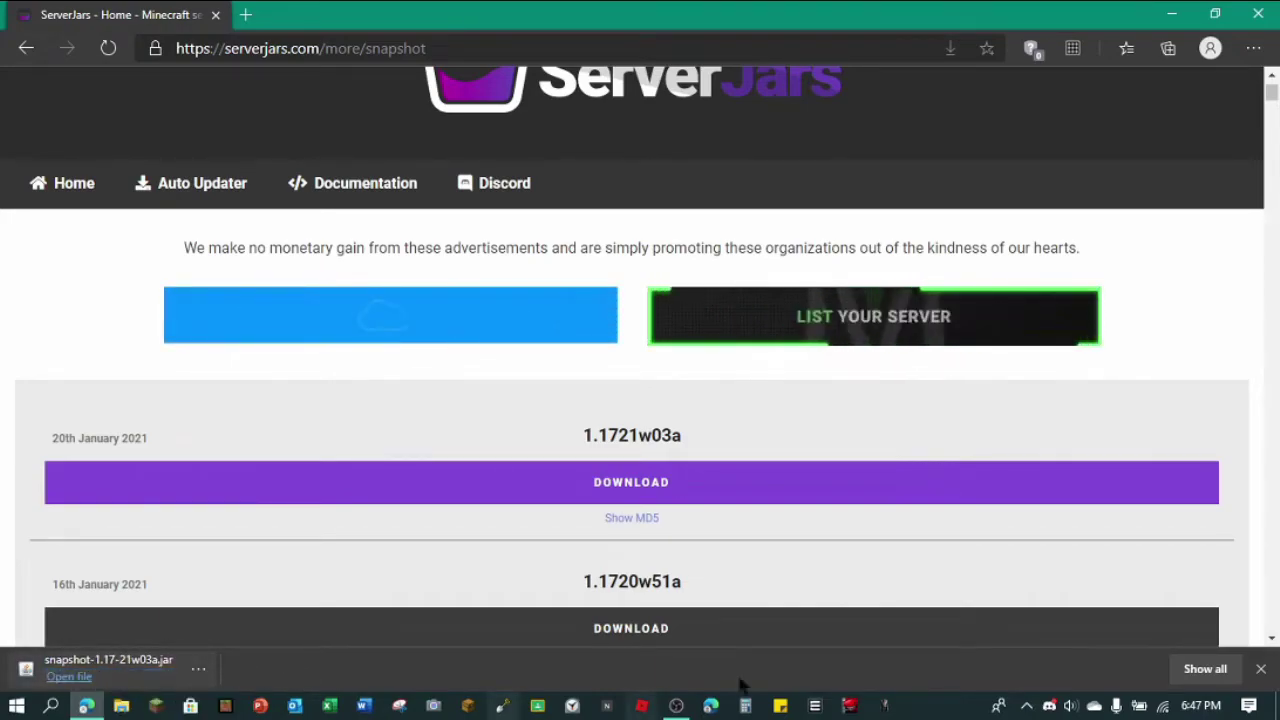
{"action": "left_click", "coordinate": [1261, 669]}
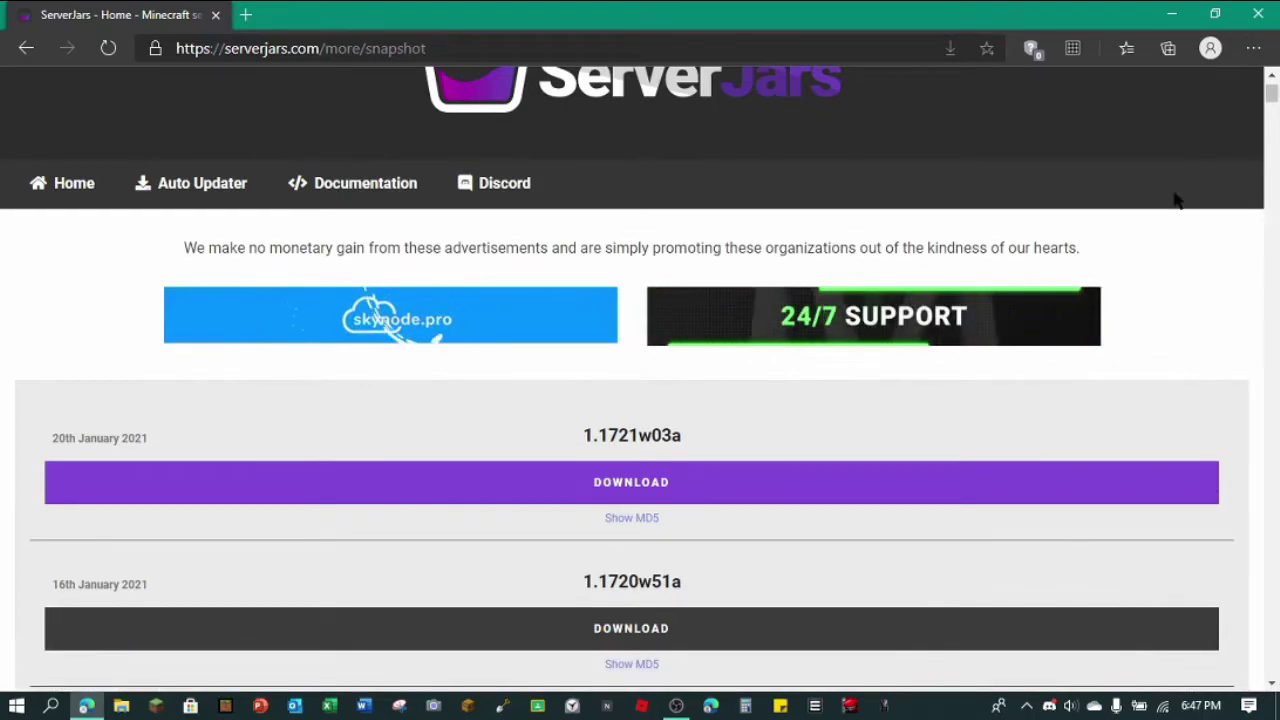
{"action": "left_click", "coordinate": [1173, 16]}
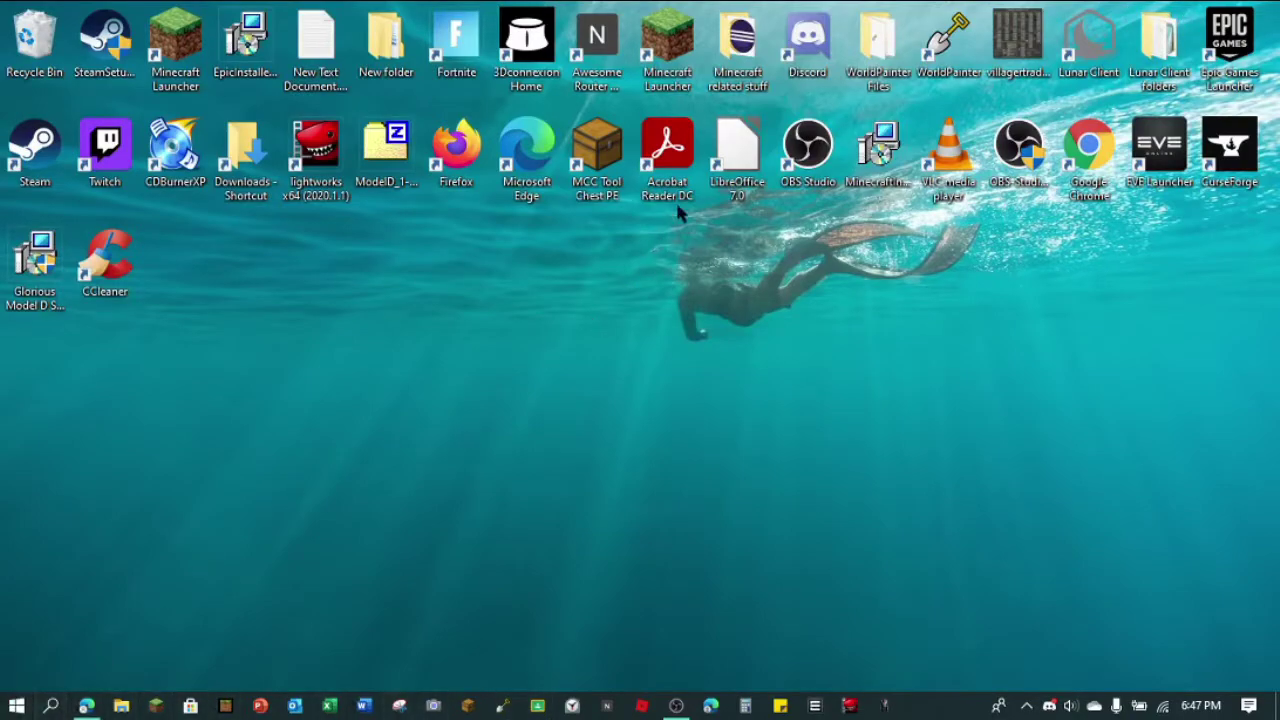
- Delete the old Snapshot server folder from the Minecraft related stuff folder on the desktop
{"action": "double_click", "coordinate": [736, 50]}
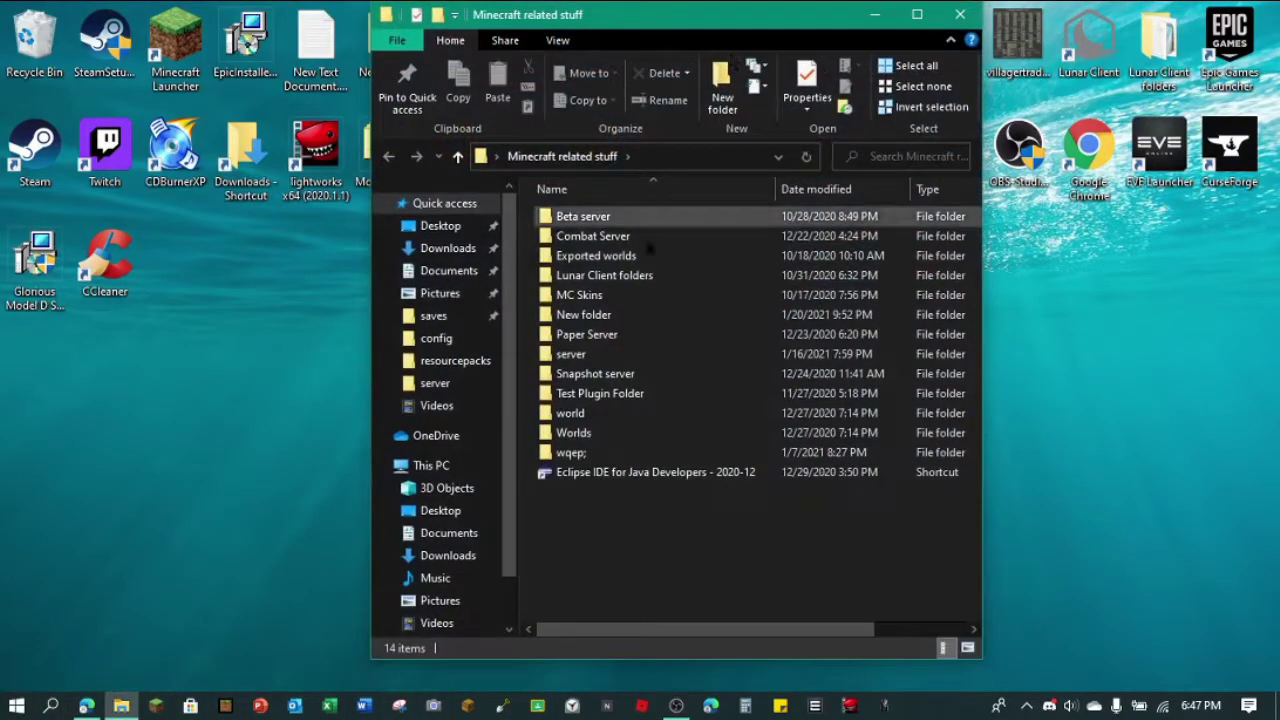
{"action": "left_click", "coordinate": [608, 375]}
{"action": "right_click", "coordinate": [608, 375]}
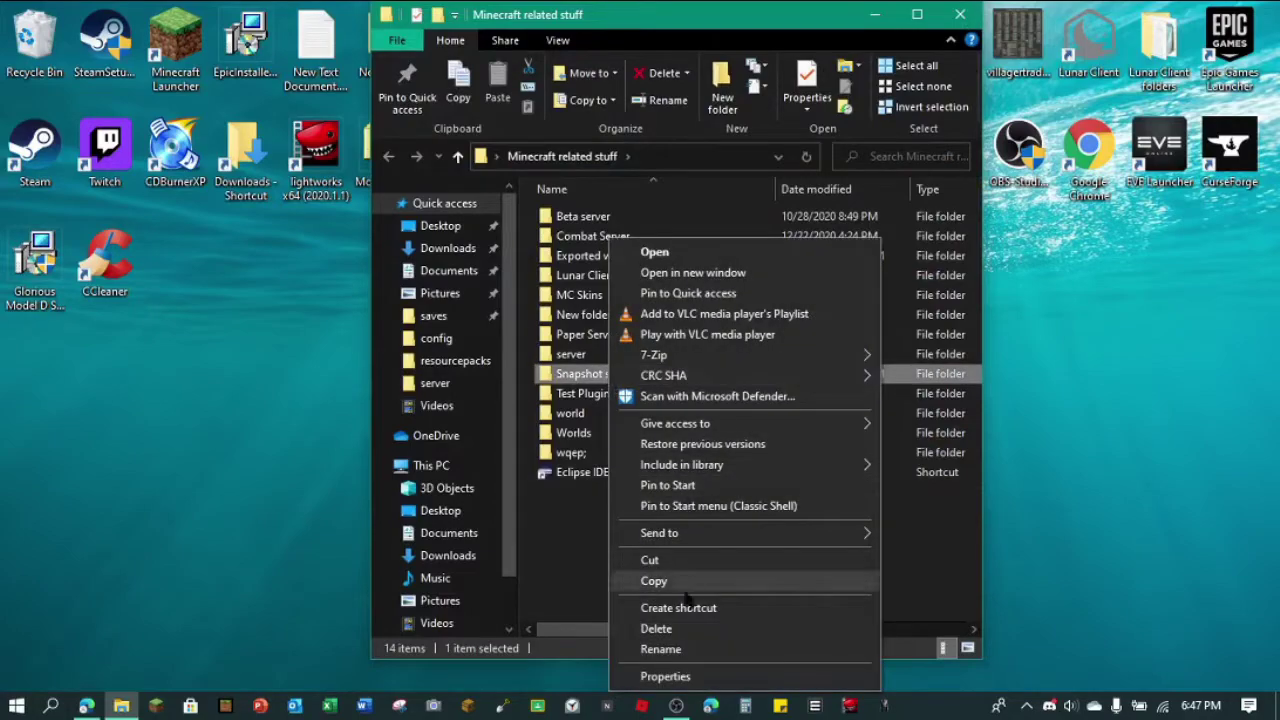
{"action": "left_click", "coordinate": [688, 630]}
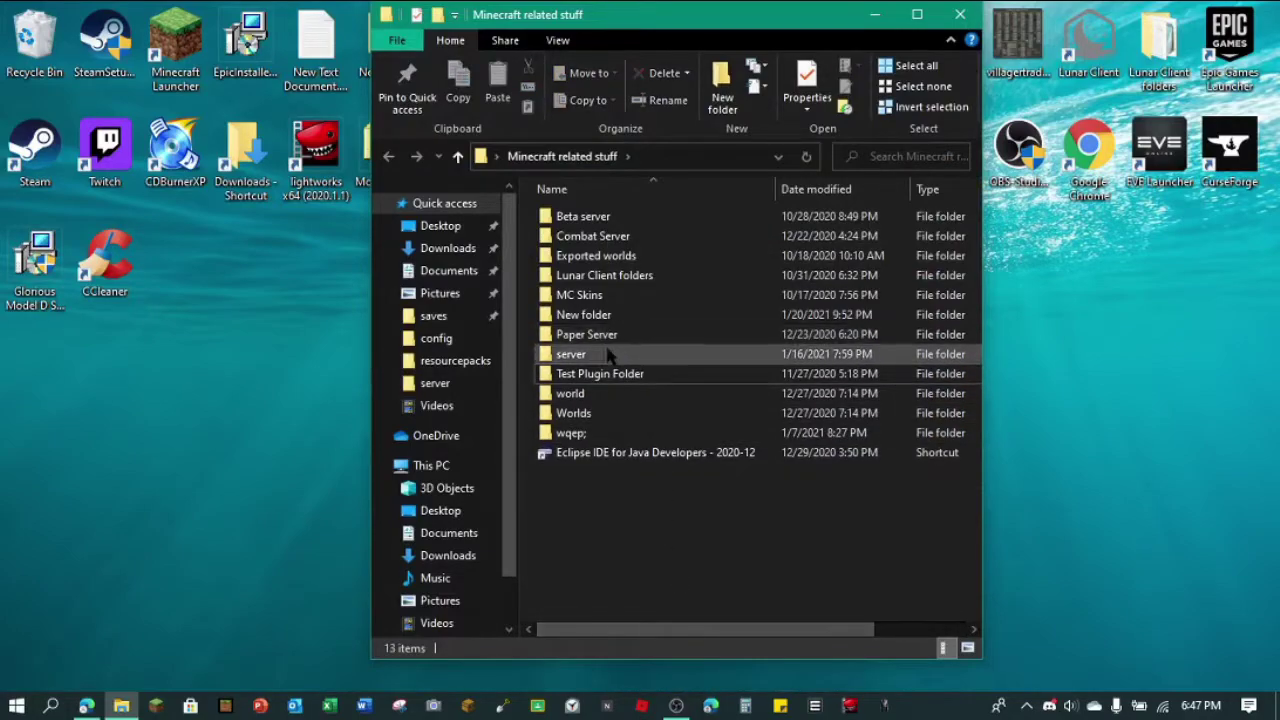
- Create a new folder named "snapshot server" inside Minecraft related stuff
{"action": "right_click", "coordinate": [617, 507]}
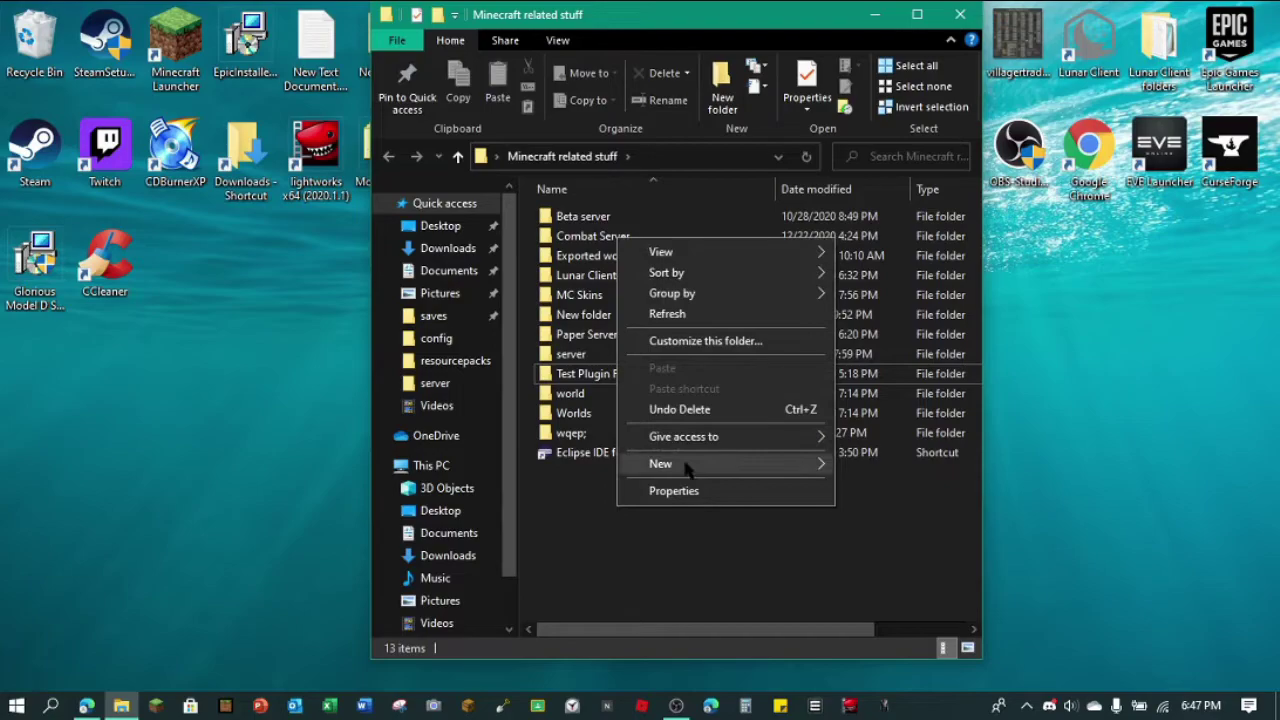
{"action": "mouse_move", "coordinate": [726, 466]}
{"action": "left_click", "coordinate": [938, 468]}
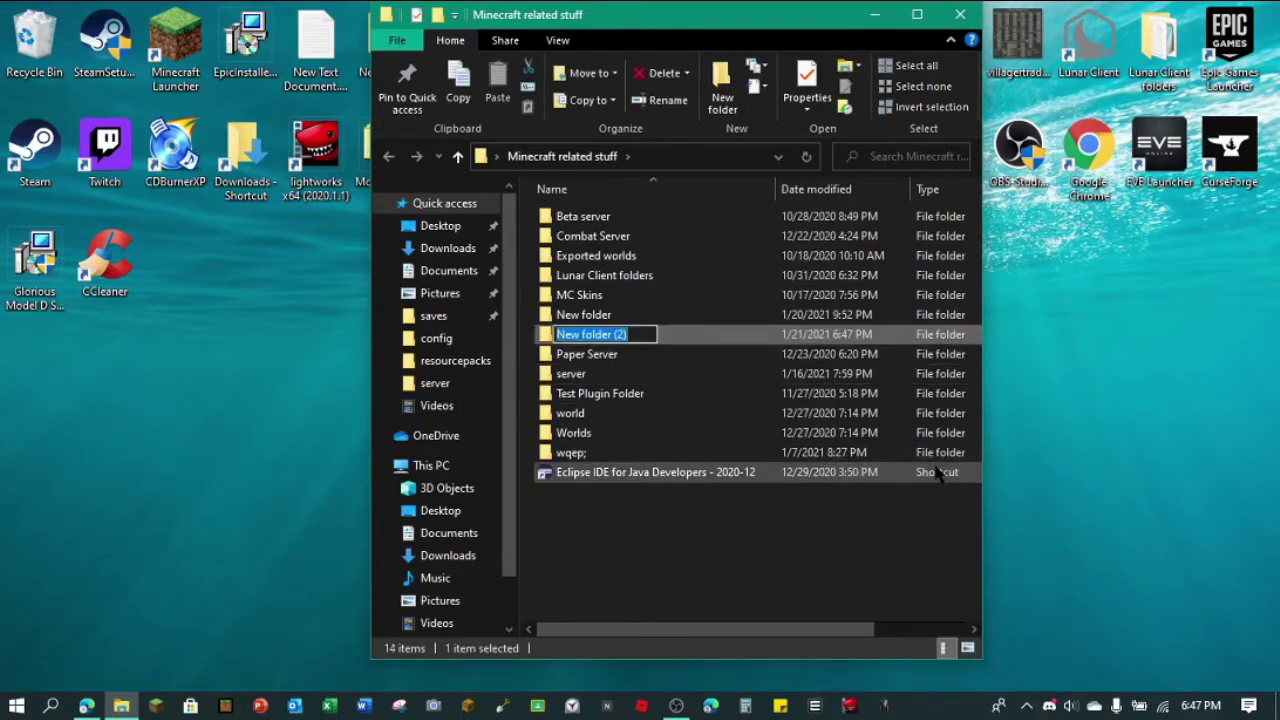
{"action": "key", "text": "BackSpace"}
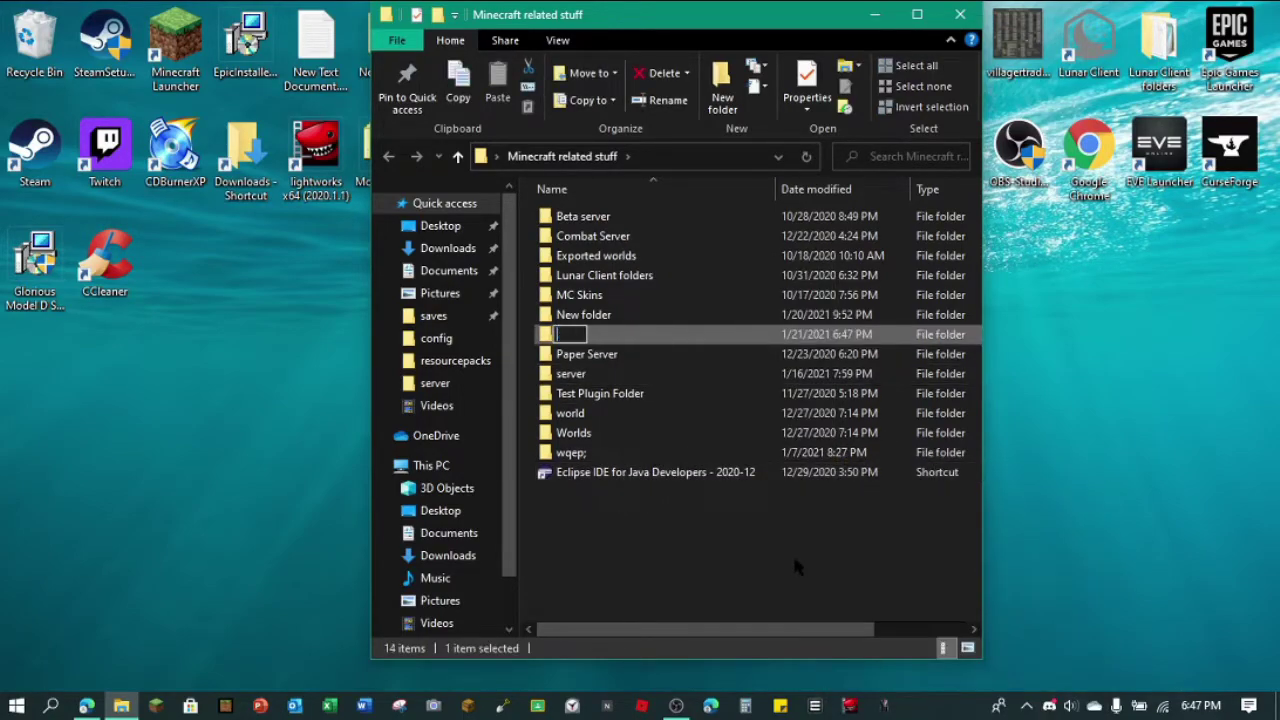
{"action": "type", "text": "snapshot"}
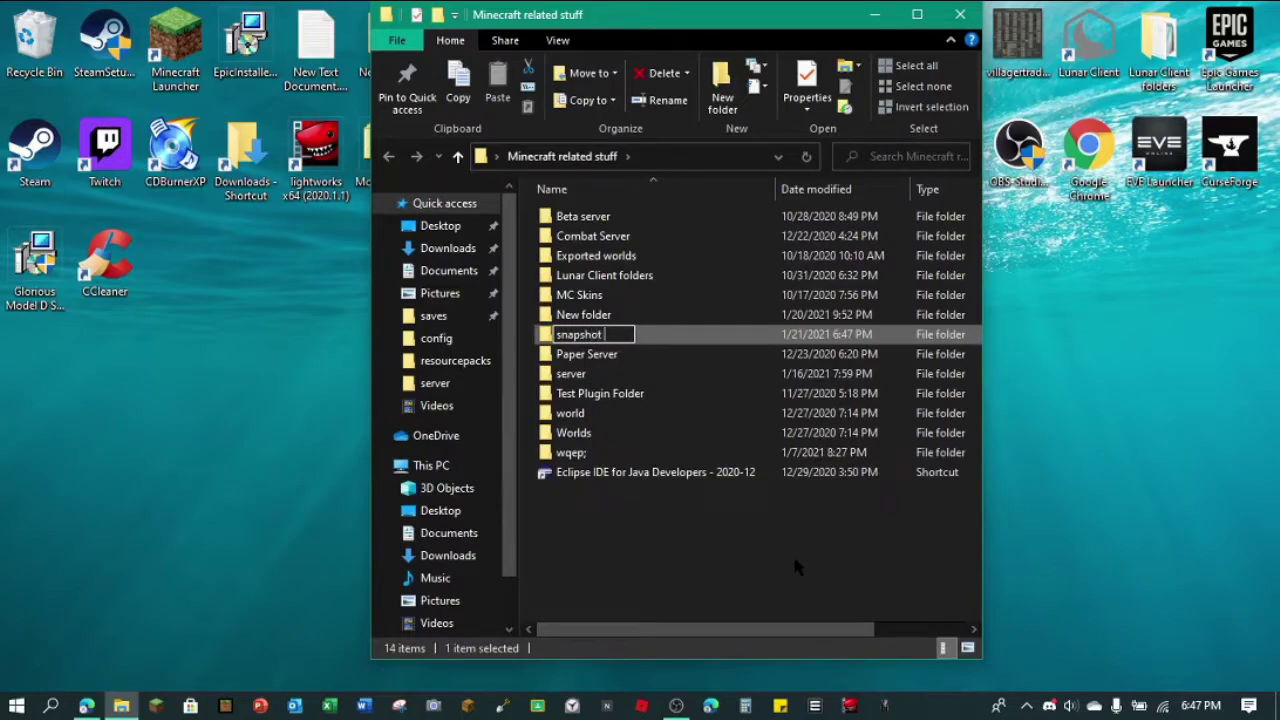
{"action": "type", "text": " server"}
{"action": "key", "text": "Return"}
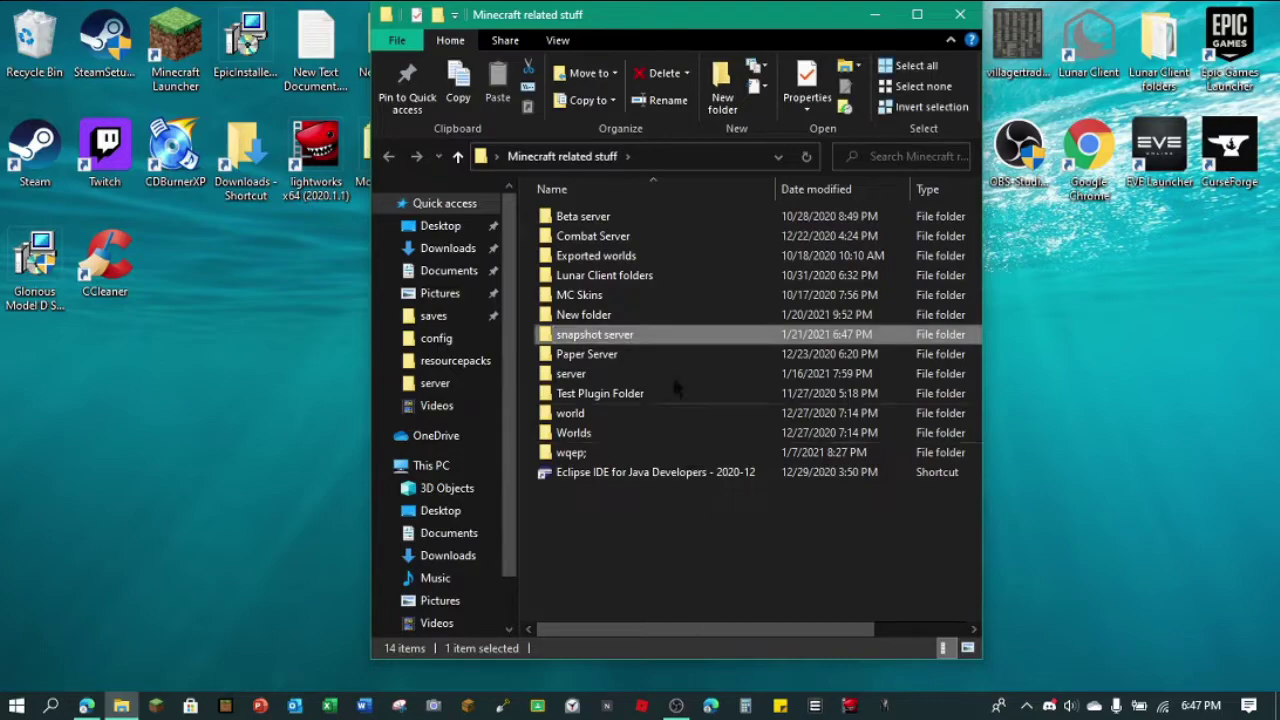
- Copy snapshot-1.17-21w03a.jar from Downloads into the snapshot server folder
{"action": "double_click", "coordinate": [242, 135]}
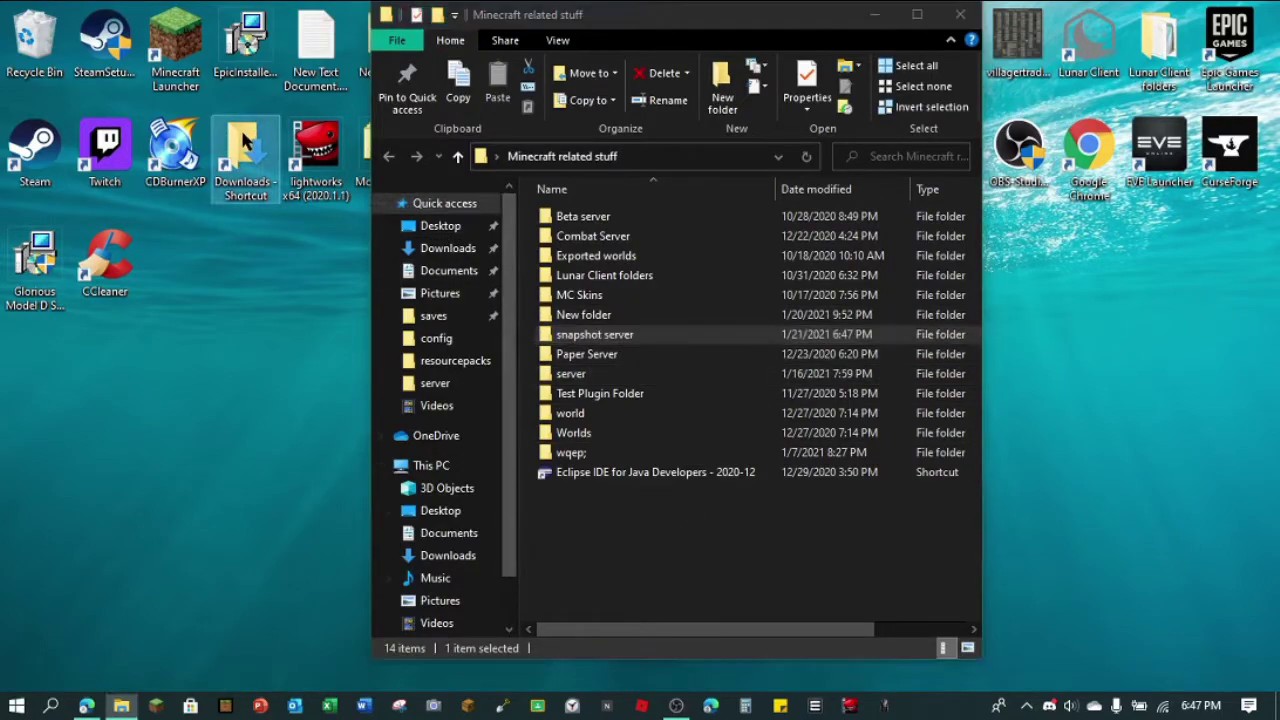
{"action": "right_click", "coordinate": [602, 266]}
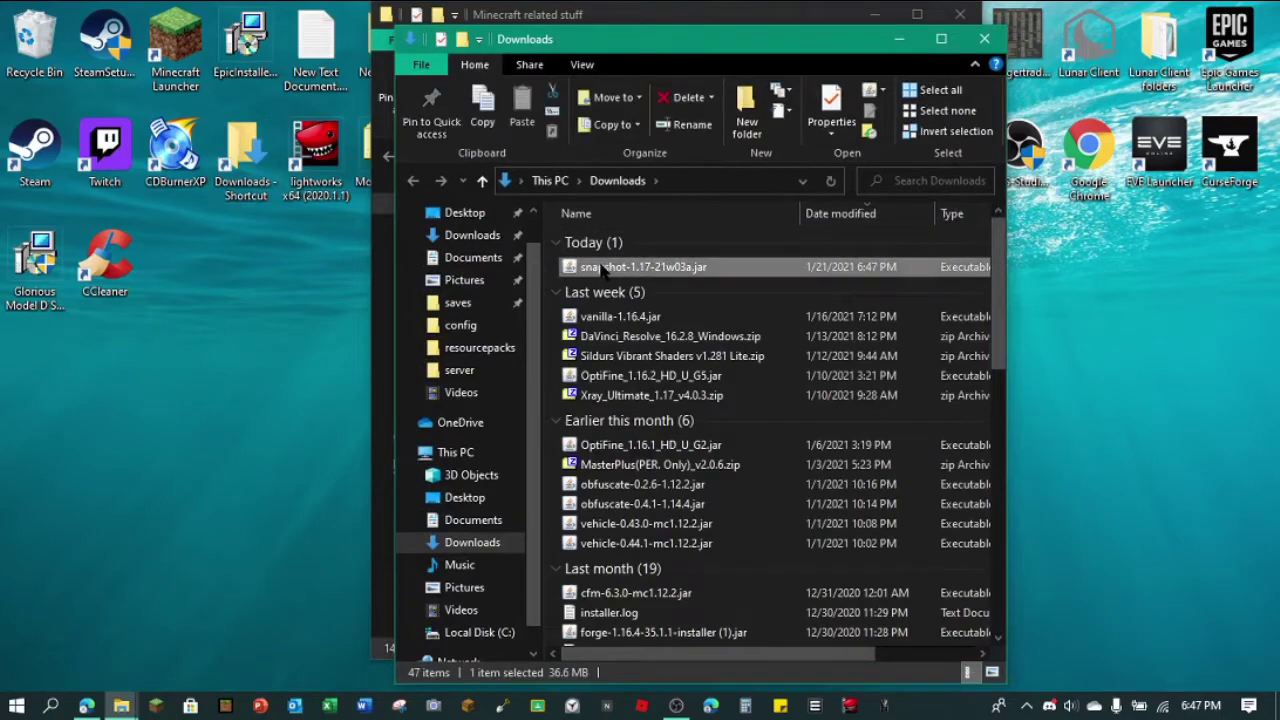
{"action": "left_click", "coordinate": [646, 546]}
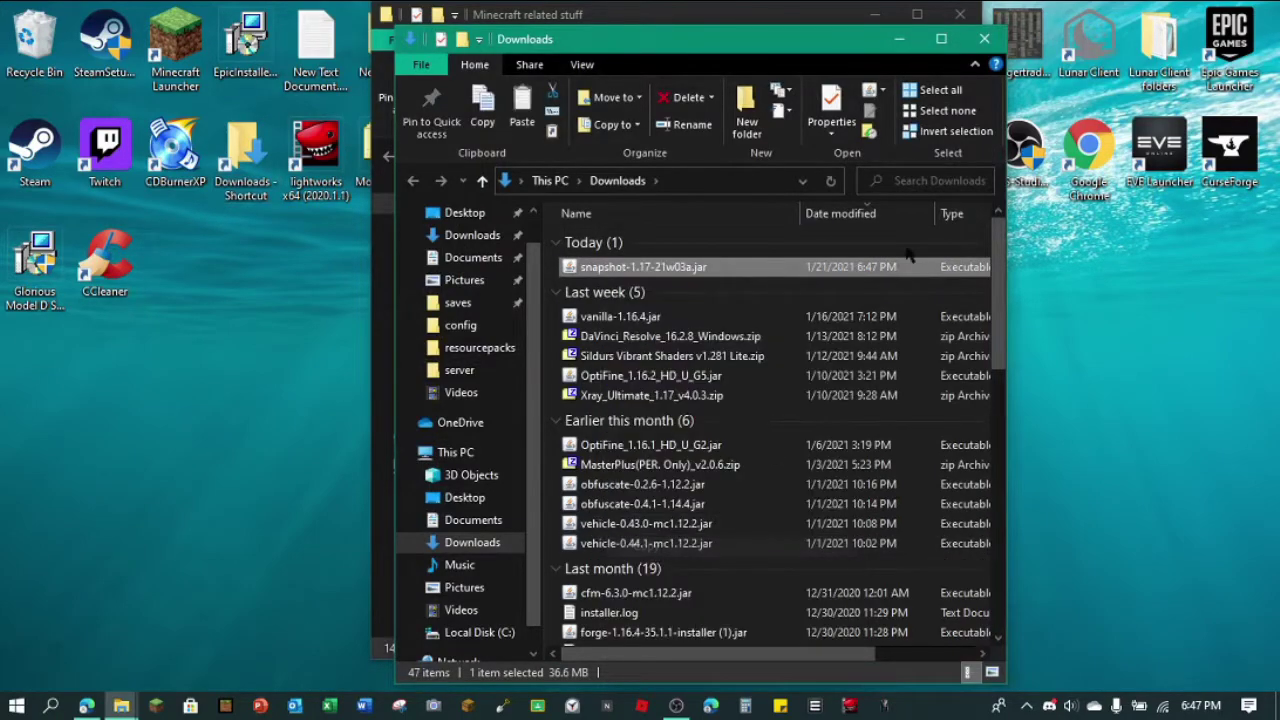
{"action": "left_click", "coordinate": [982, 40]}
{"action": "double_click", "coordinate": [600, 332]}
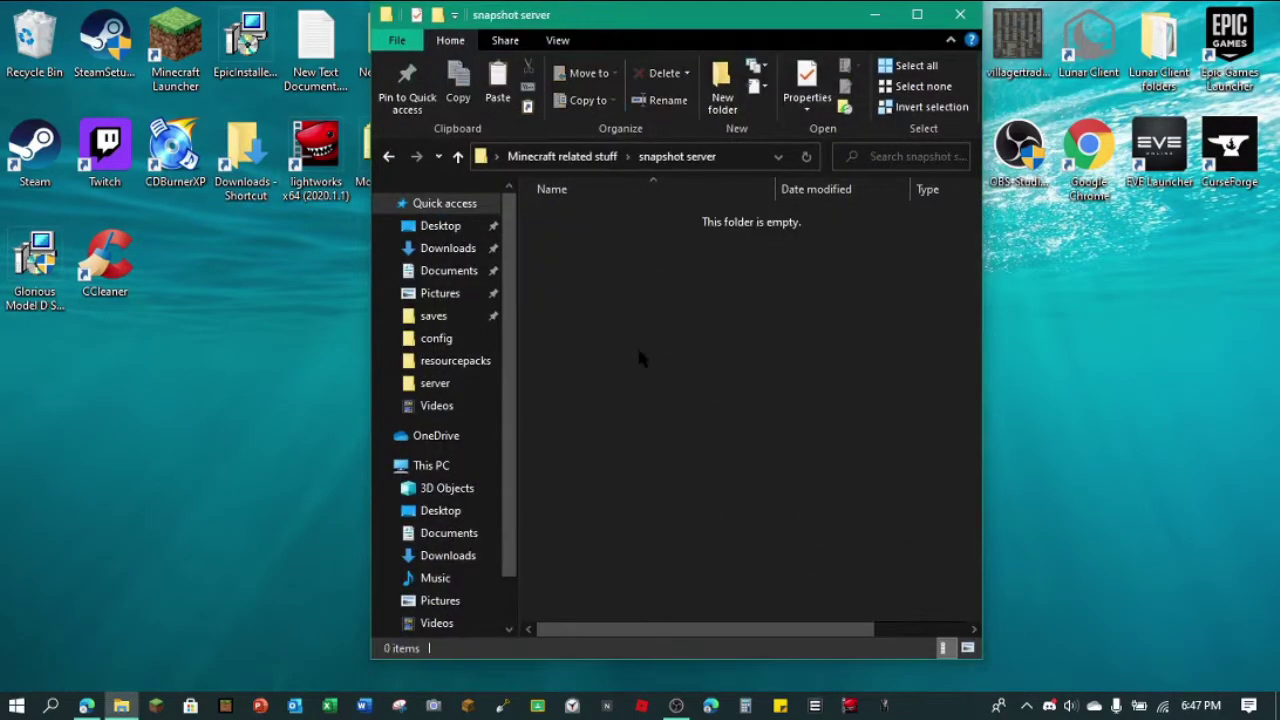
{"action": "right_click", "coordinate": [640, 352]}
{"action": "left_click", "coordinate": [685, 480]}
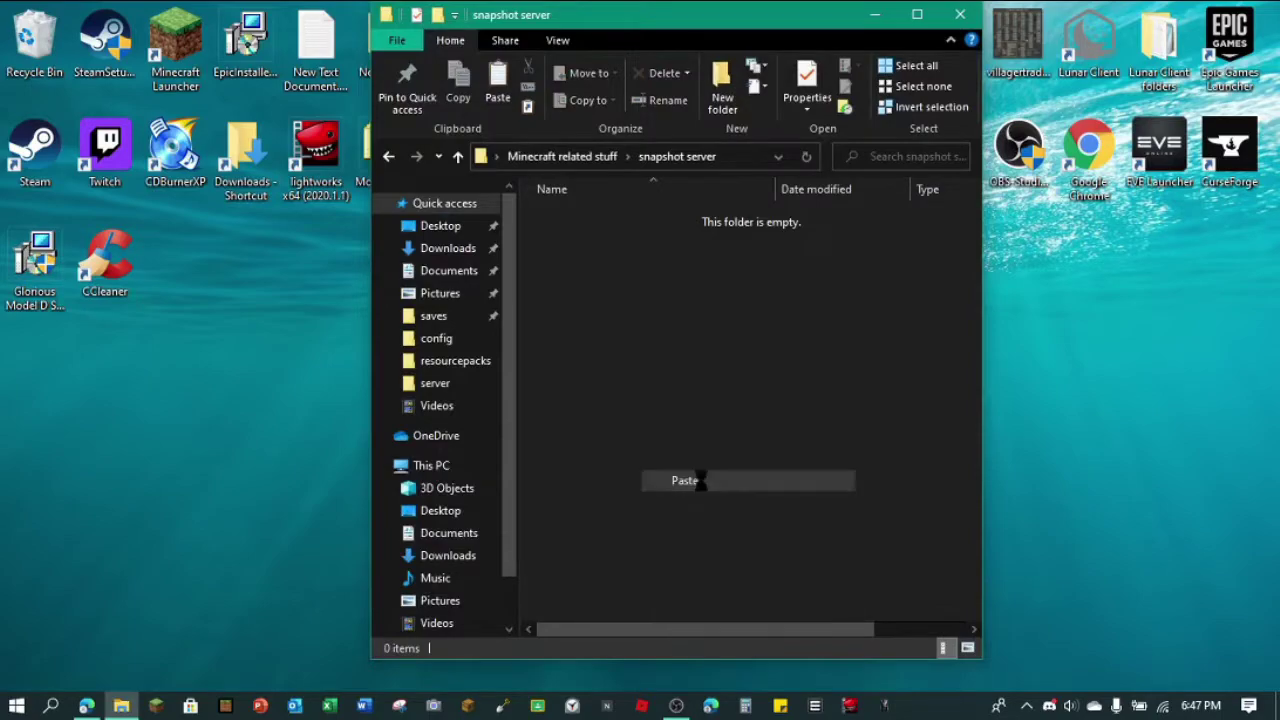
{"action": "left_click", "coordinate": [648, 268]}
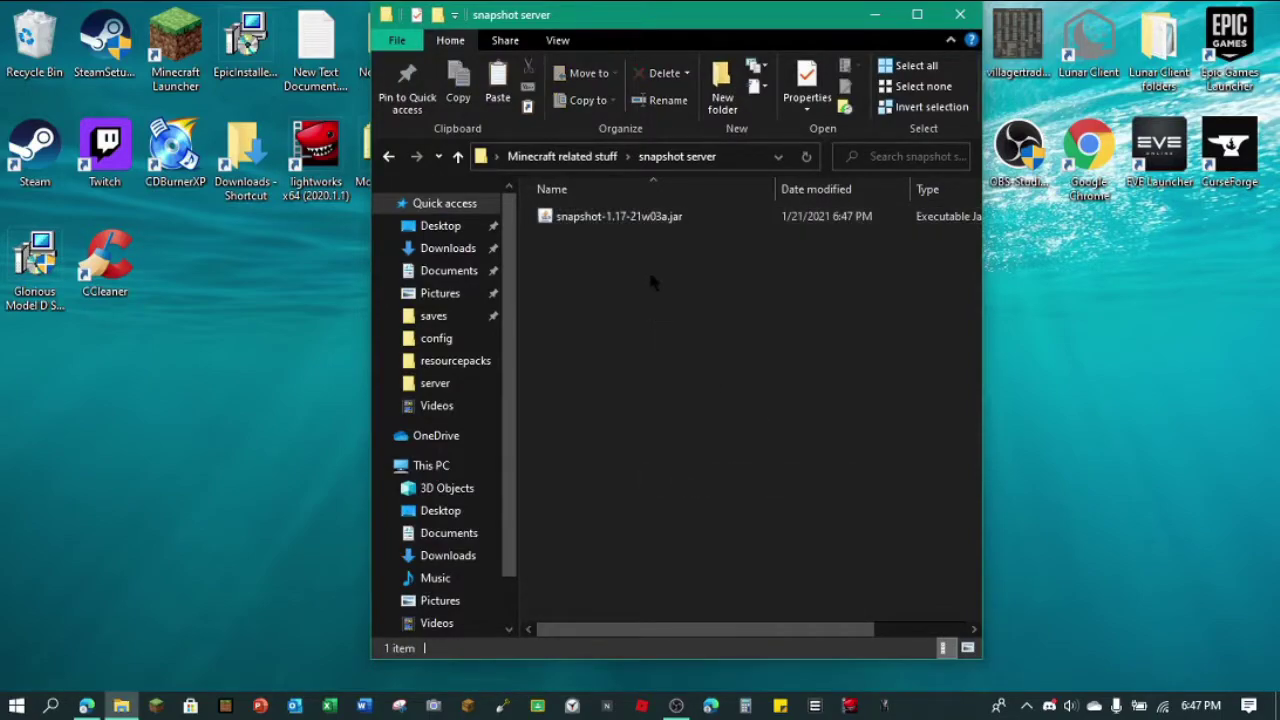
- Run snapshot-1.17-21w03a.jar to generate the server files, and set eula=true in eula.txt, saving and closing the file
{"action": "double_click", "coordinate": [645, 218]}
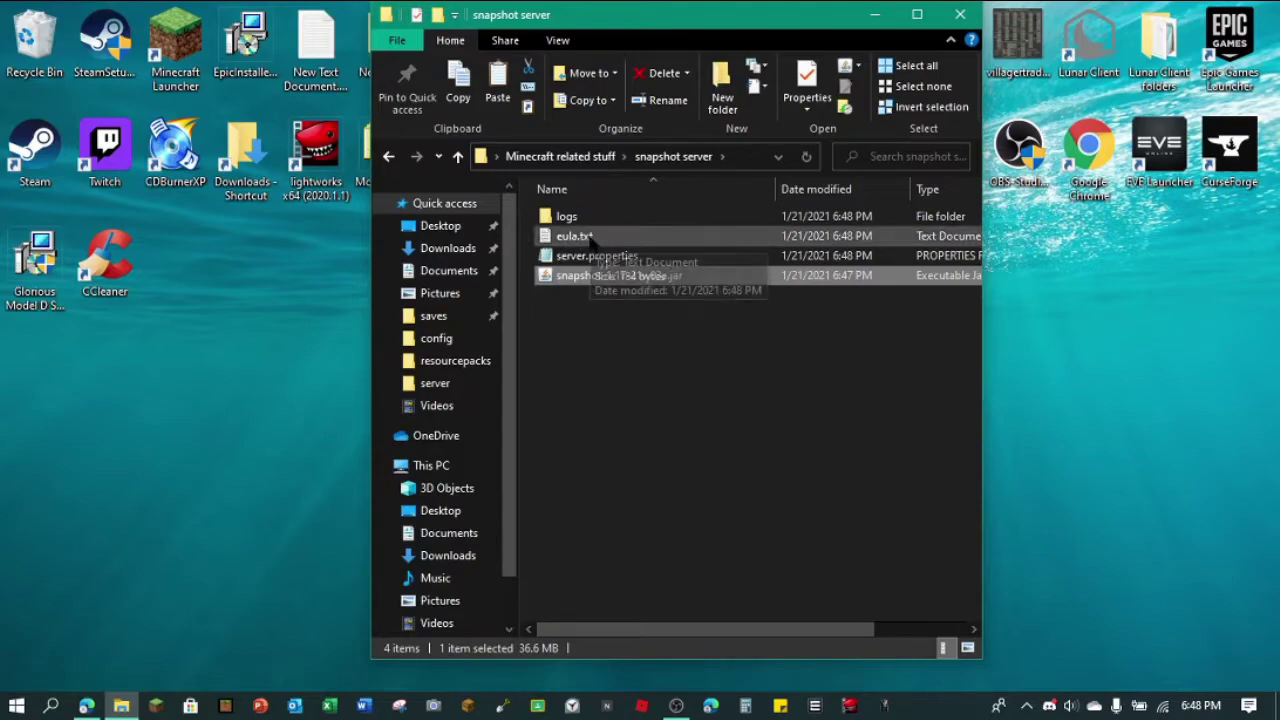
{"action": "left_click", "coordinate": [591, 238]}
{"action": "double_click", "coordinate": [591, 238]}
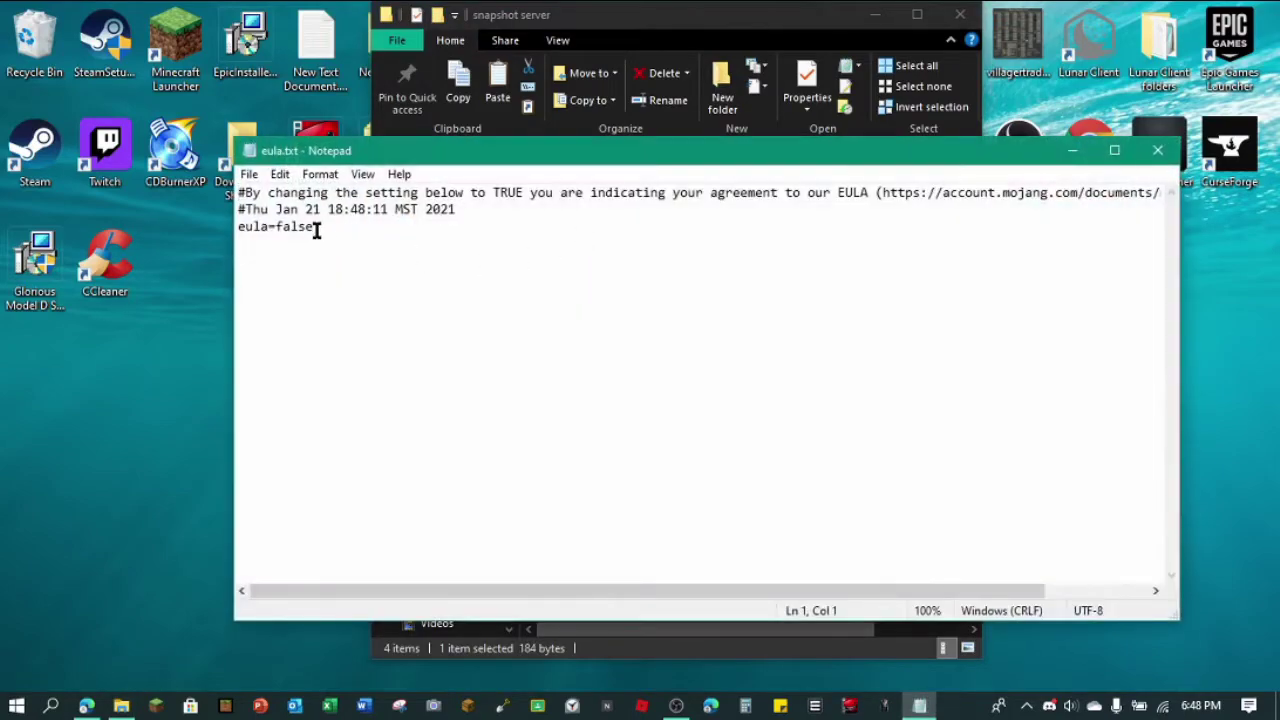
{"action": "left_click_drag", "start_coordinate": [314, 228], "coordinate": [275, 230]}
{"action": "key", "text": "BackSpace"}
{"action": "type", "text": "true"}
{"action": "left_click", "coordinate": [248, 174]}
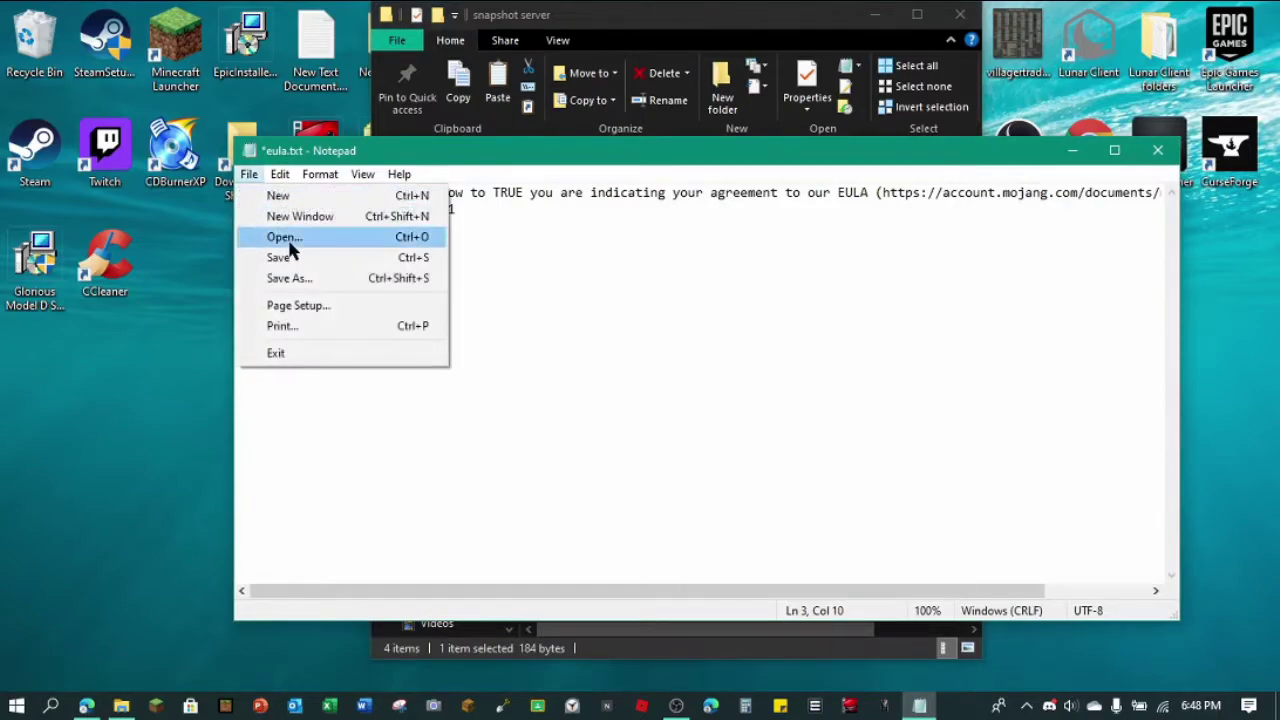
{"action": "left_click", "coordinate": [292, 254]}
{"action": "left_click", "coordinate": [1158, 150]}
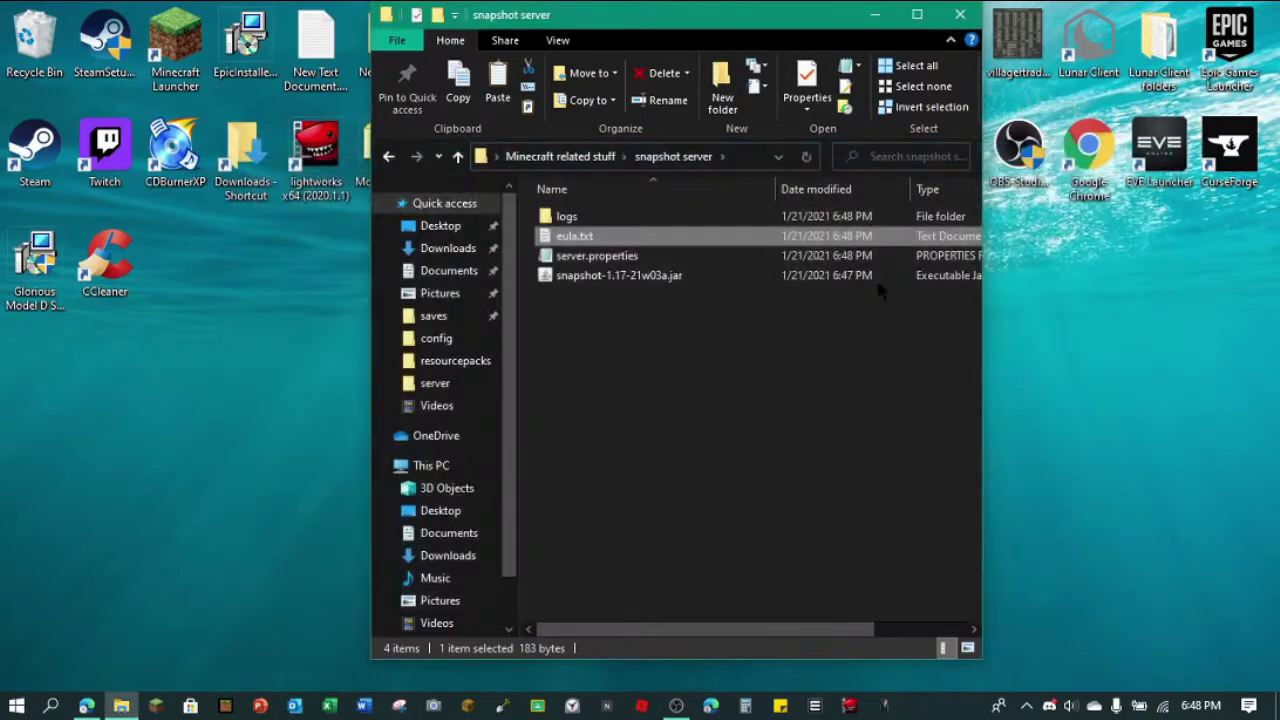
{"action": "left_click", "coordinate": [657, 364]}
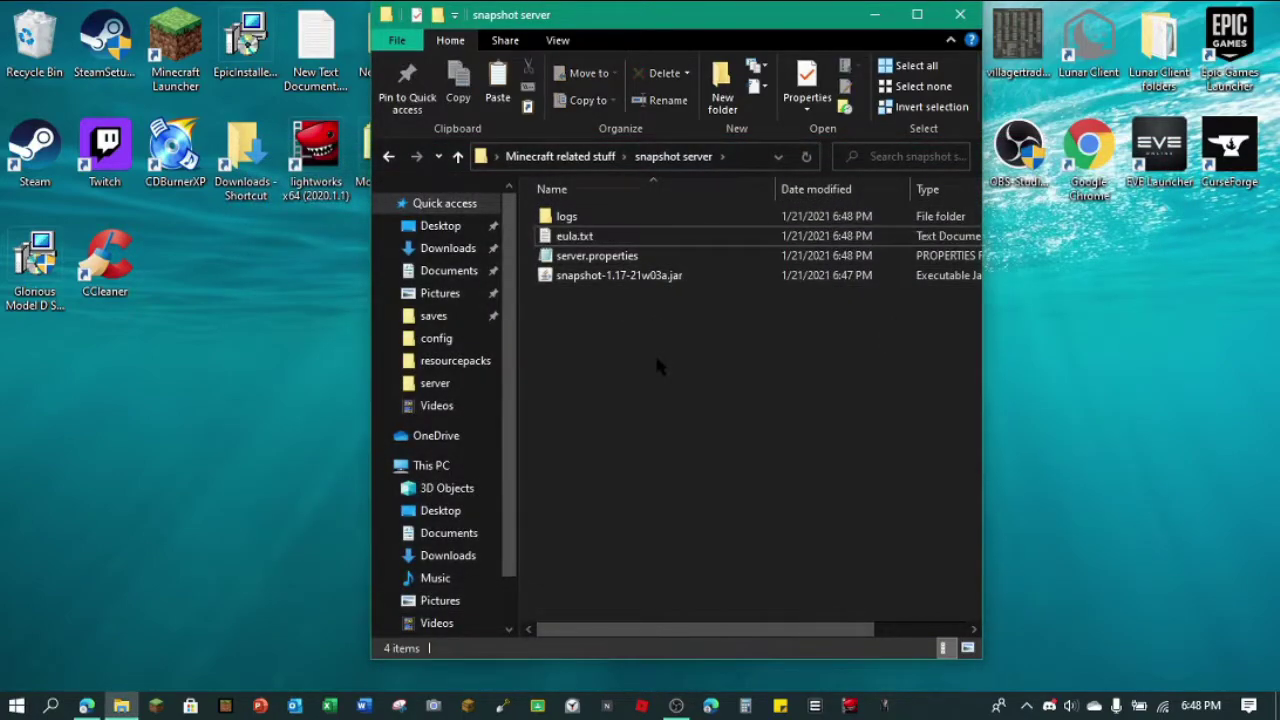
- Minimize the server folder, run ipconfig in Command Prompt and select the Wi-Fi adapter's default gateway address
{"action": "left_click", "coordinate": [870, 15]}
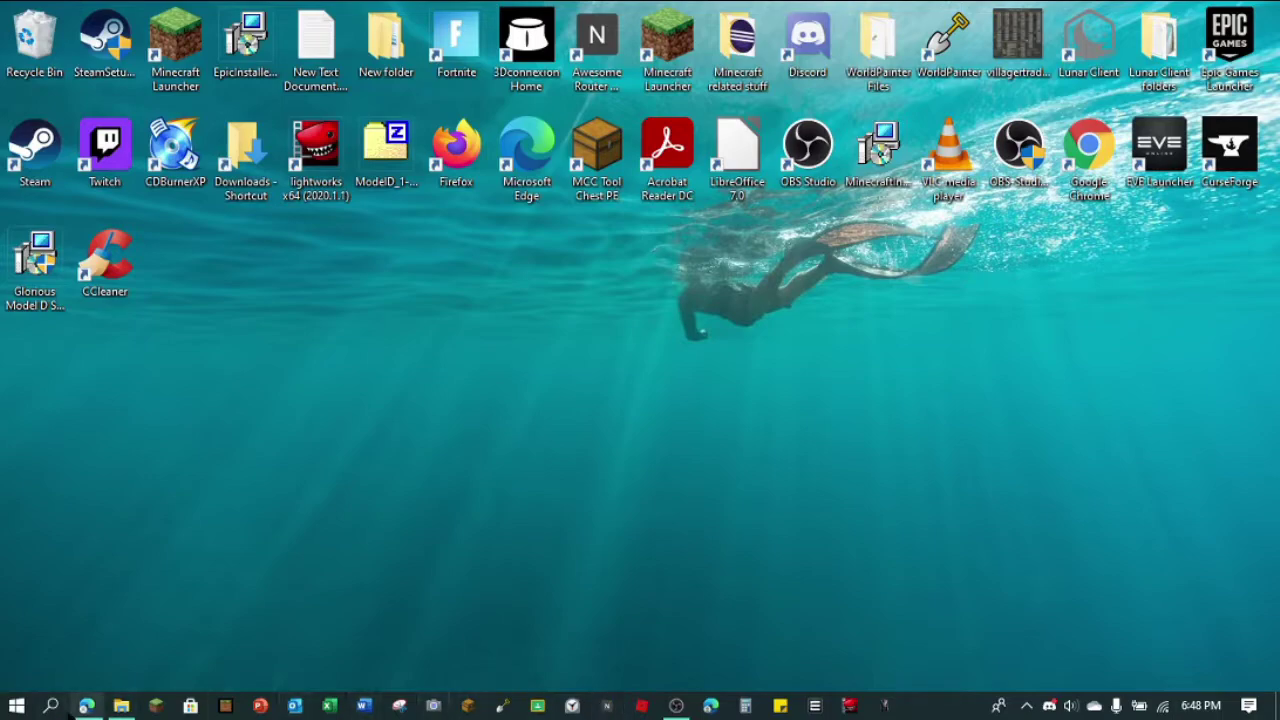
{"action": "left_click", "coordinate": [51, 706]}
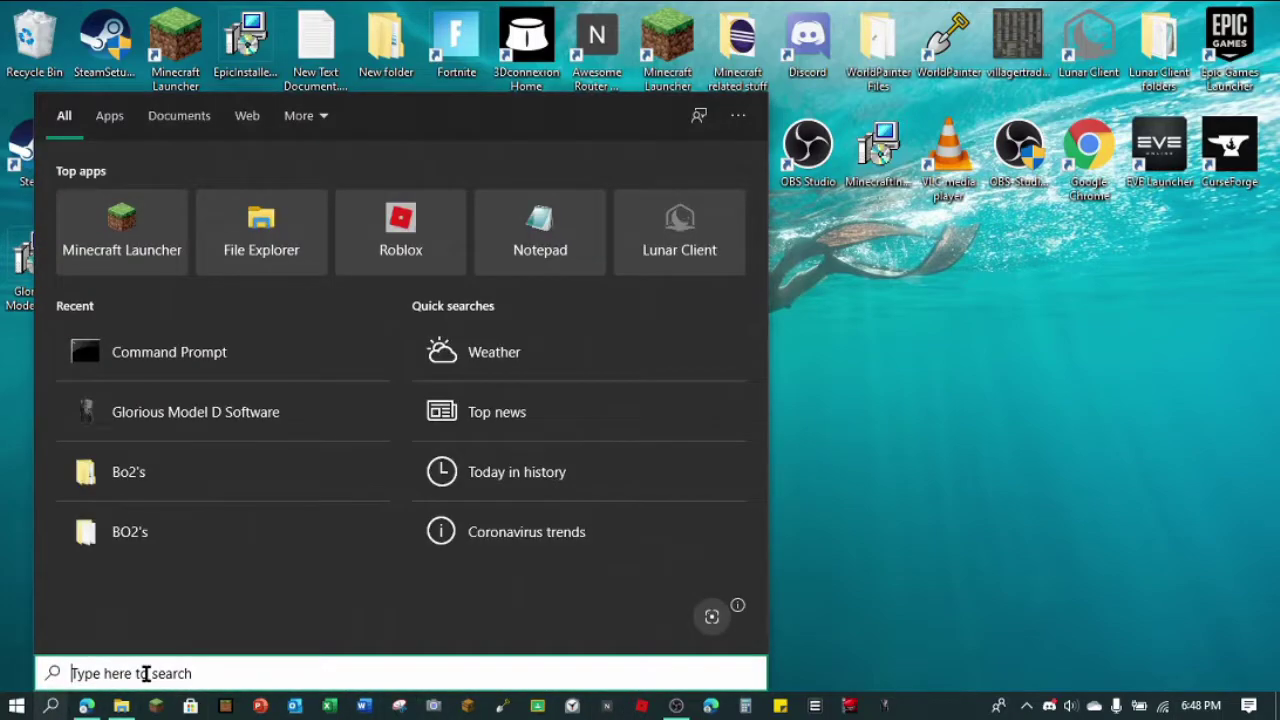
{"action": "type", "text": "cmd"}
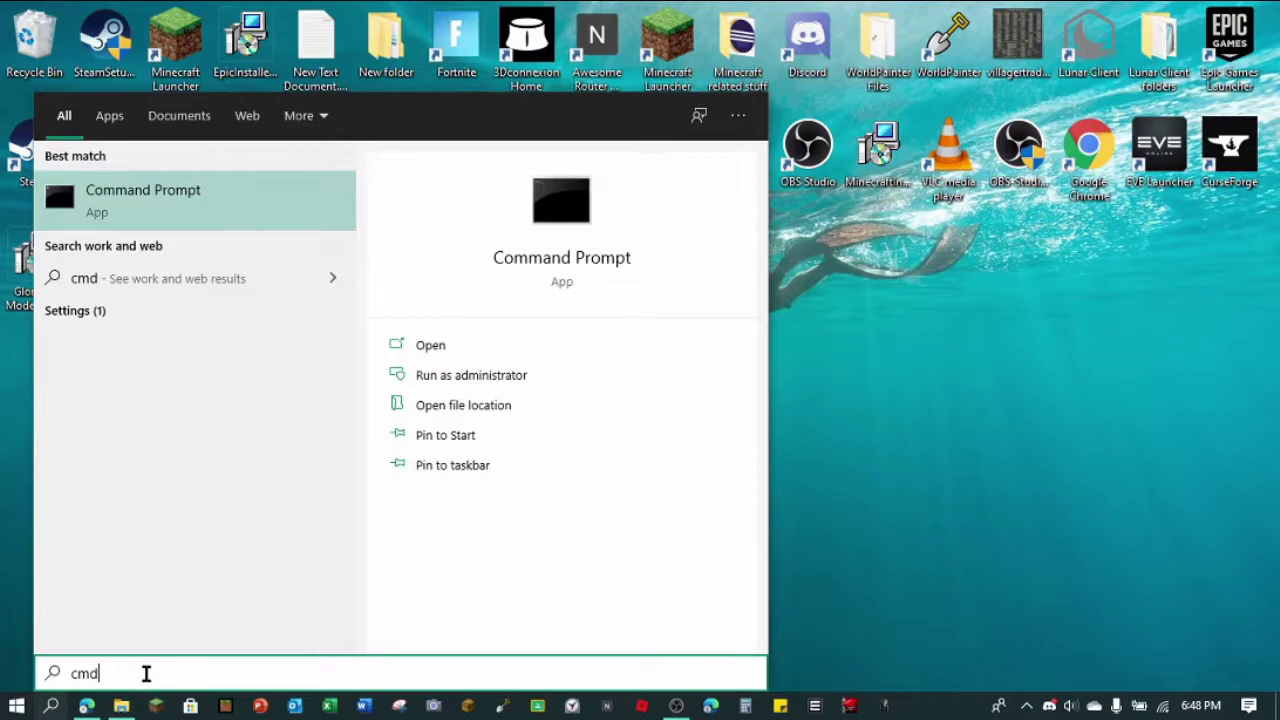
{"action": "key", "text": "Return"}
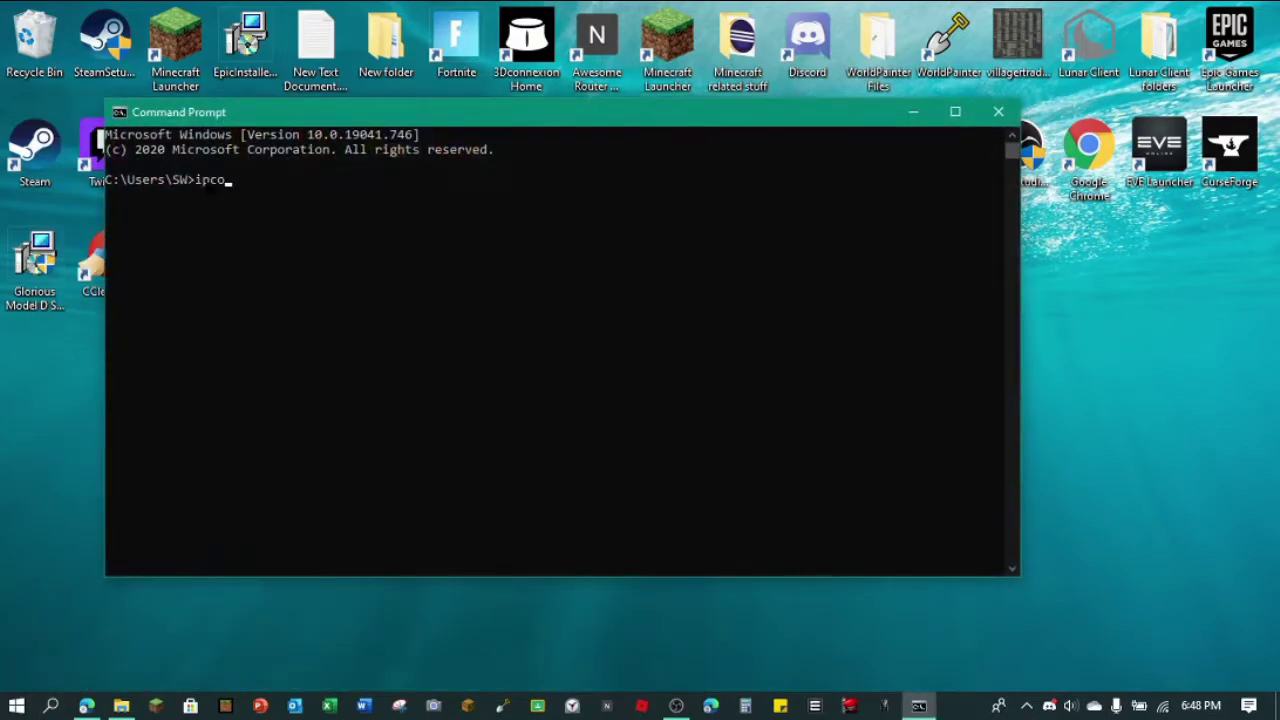
{"action": "type", "text": "ipconfig"}
{"action": "key", "text": "Return"}
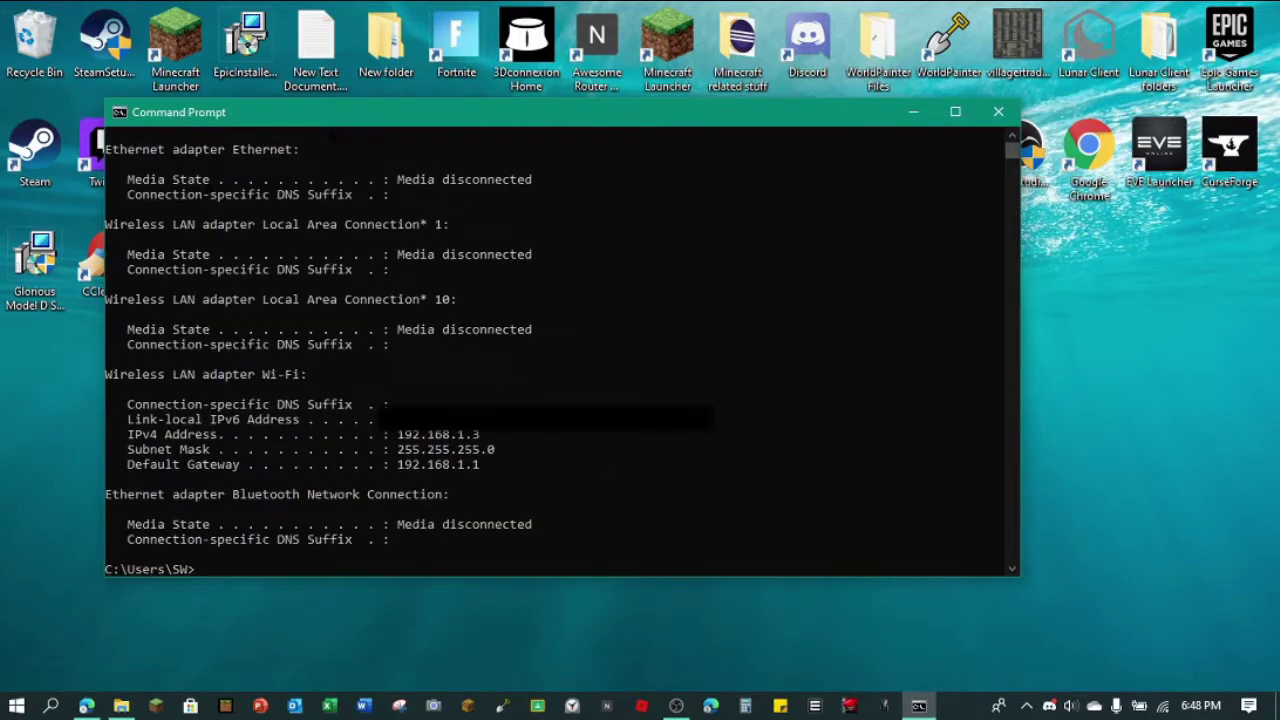
{"action": "left_click_drag", "start_coordinate": [482, 464], "coordinate": [409, 467]}
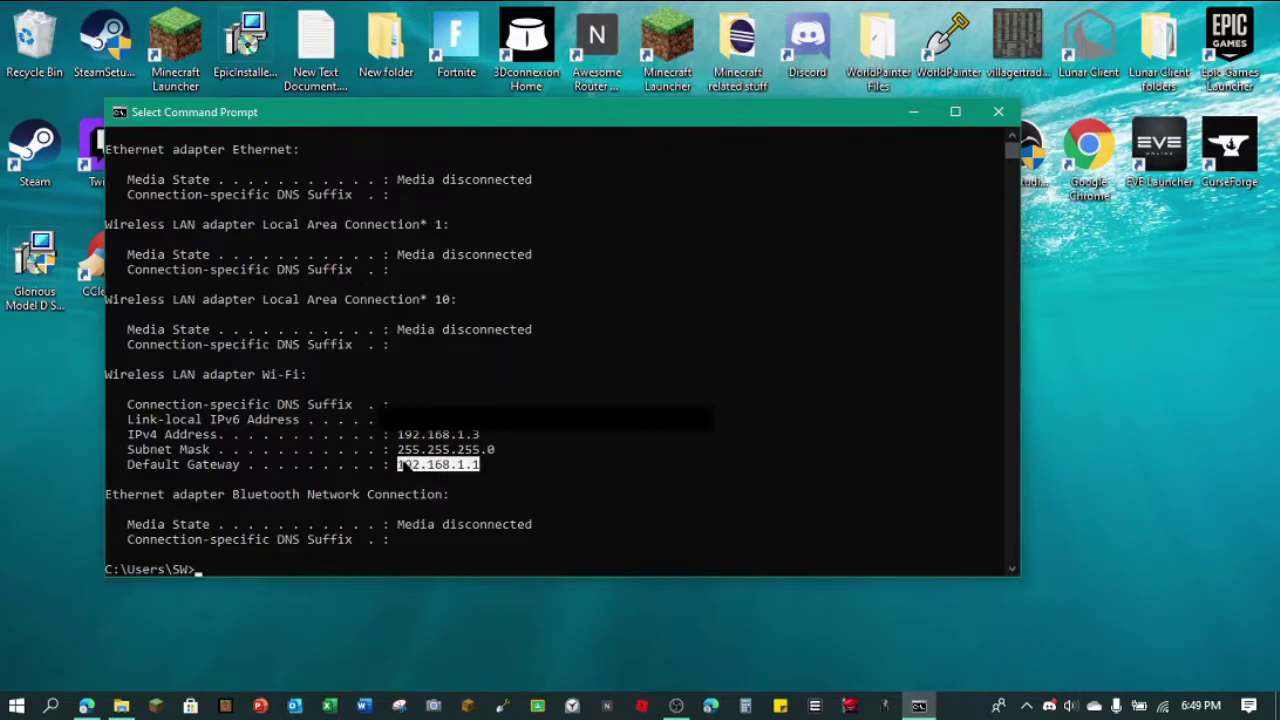
- Examine the Wi-Fi adapter's default gateway and IPv4 address in the ipconfig output, highlighting each entry and leaving the gateway address selected
{"action": "left_click_drag", "start_coordinate": [250, 465], "coordinate": [133, 465]}
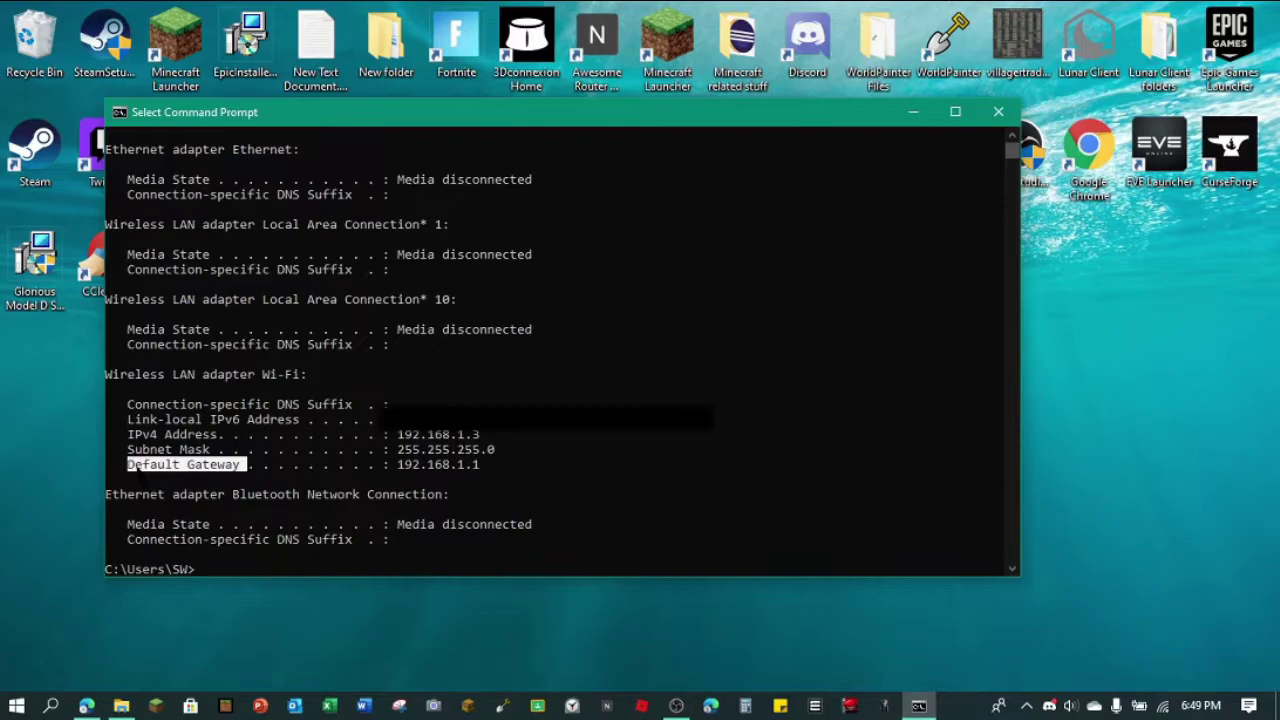
{"action": "left_click_drag", "start_coordinate": [487, 465], "coordinate": [404, 466]}
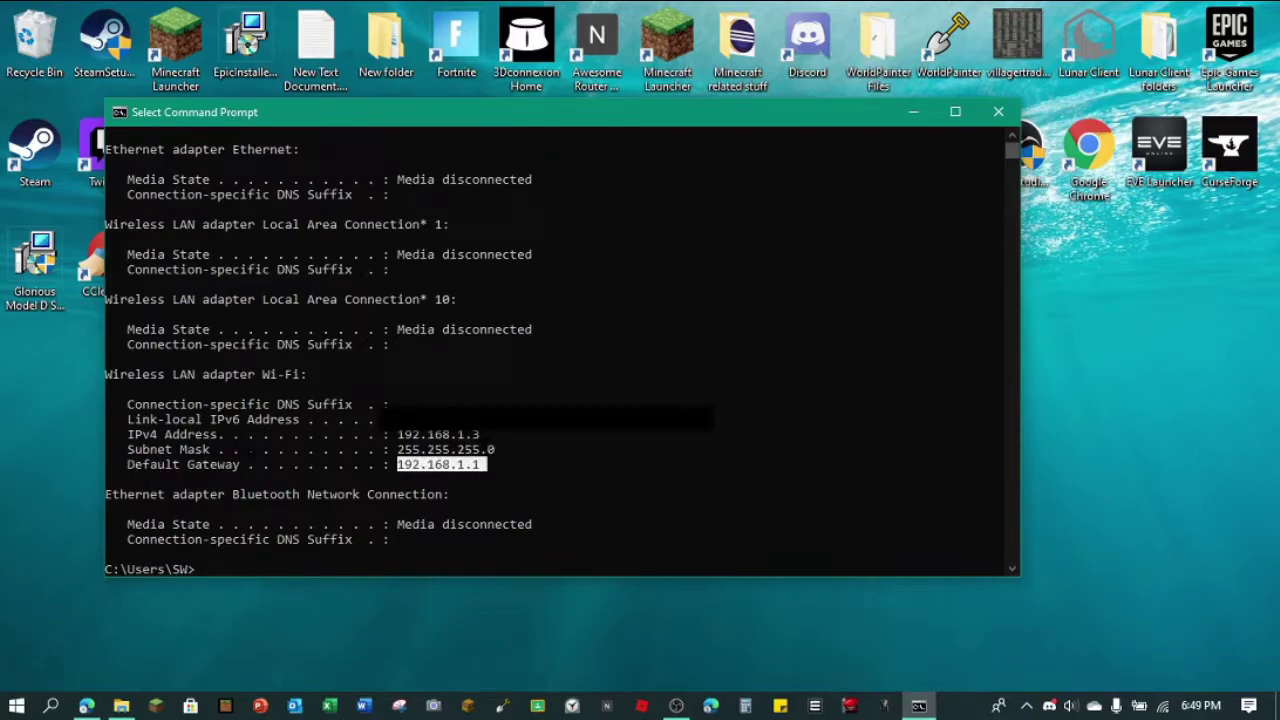
{"action": "left_click_drag", "start_coordinate": [225, 435], "coordinate": [128, 436]}
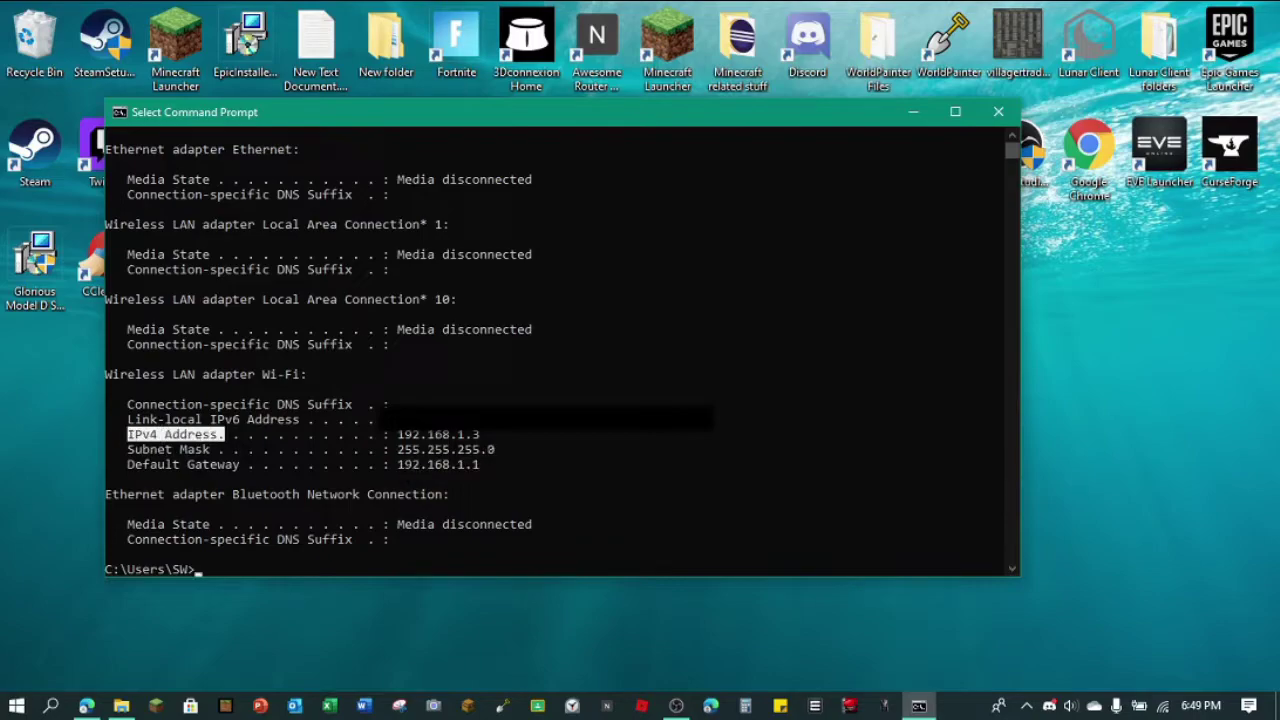
{"action": "left_click_drag", "start_coordinate": [482, 435], "coordinate": [397, 435]}
{"action": "left_click", "coordinate": [535, 479]}
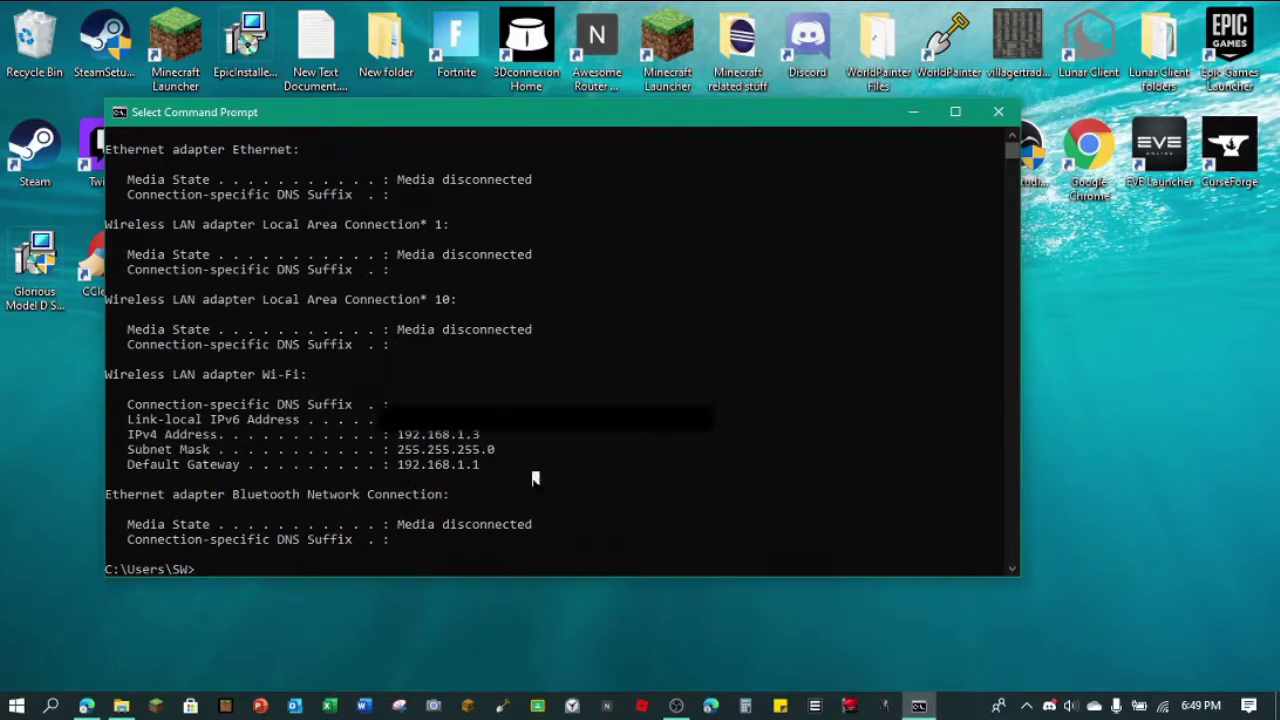
{"action": "left_click_drag", "start_coordinate": [480, 465], "coordinate": [399, 465]}
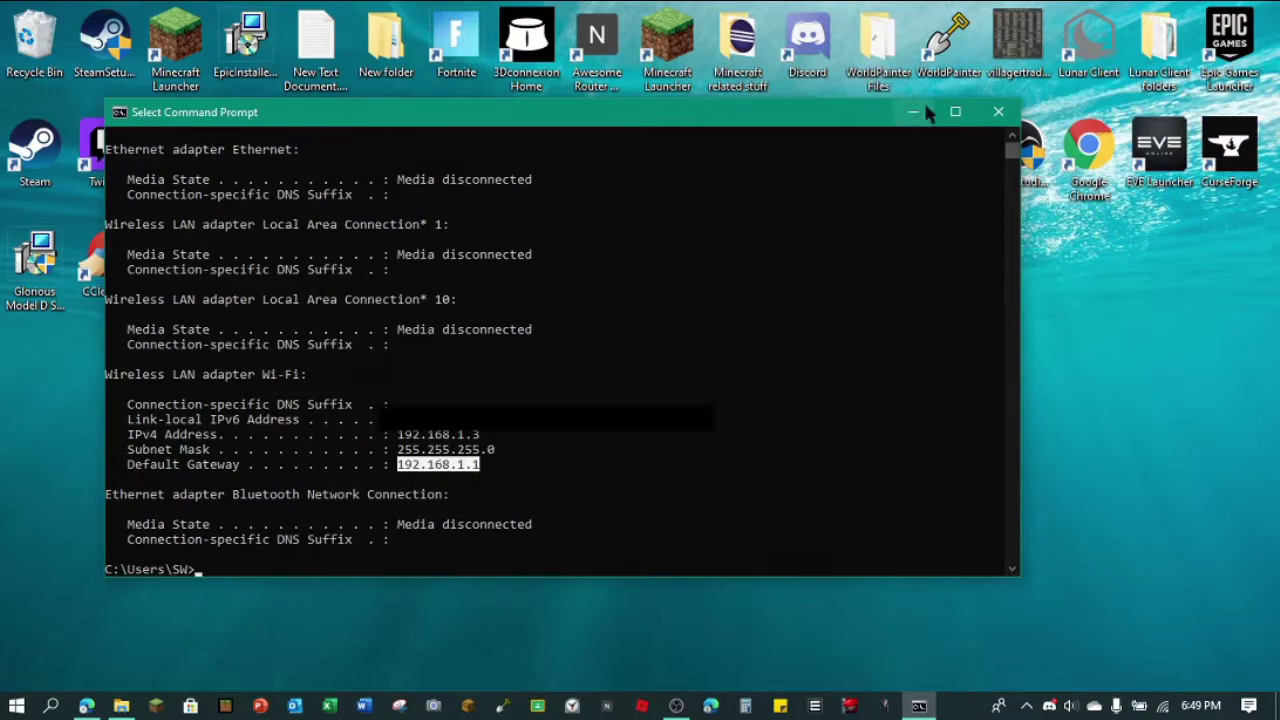
- Minimize Command Prompt, switch to the Edge browser and open the router page 192.168.1.1/start.htm in a new tab
{"action": "left_click", "coordinate": [912, 111]}
{"action": "left_click", "coordinate": [86, 706]}
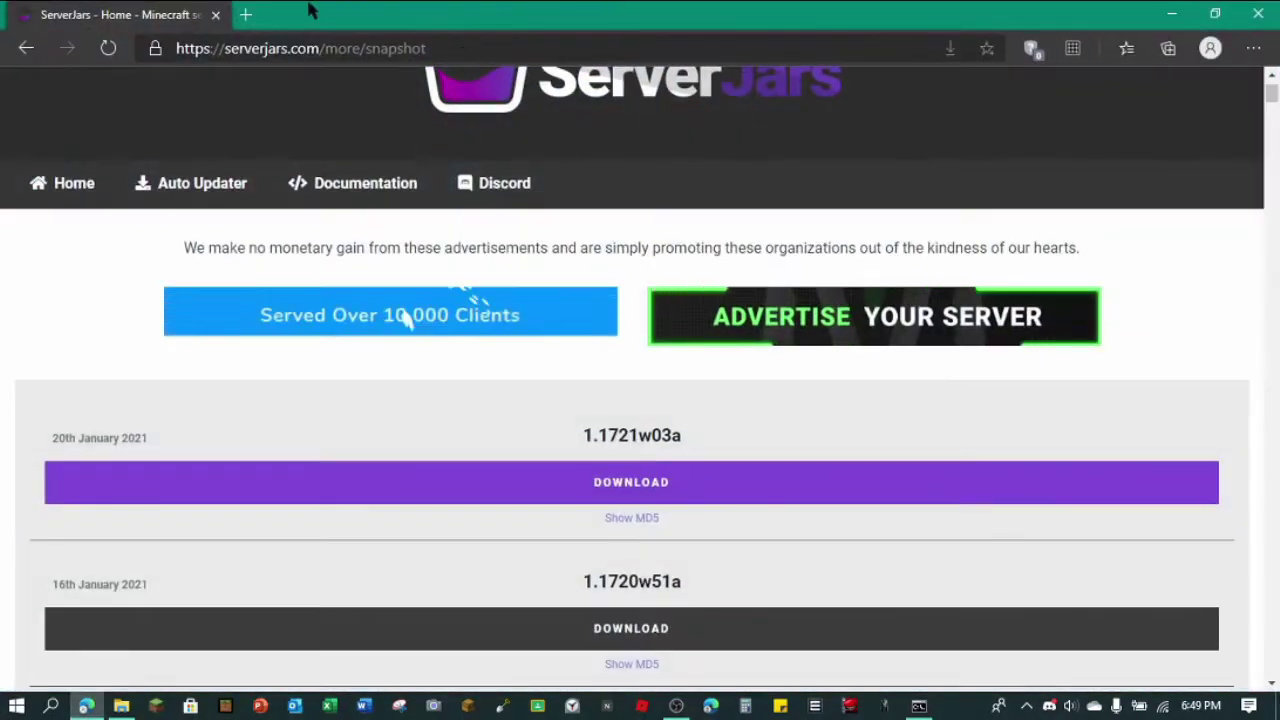
{"action": "left_click", "coordinate": [243, 14]}
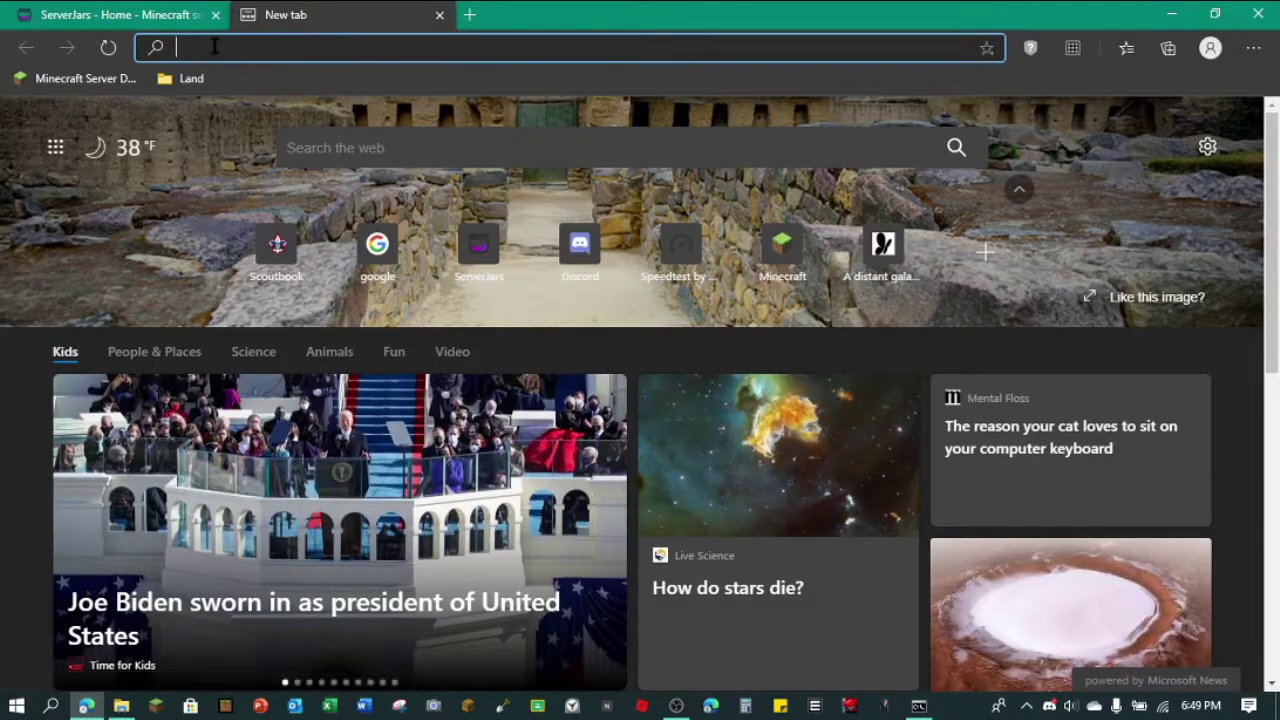
{"action": "type", "text": "192"}
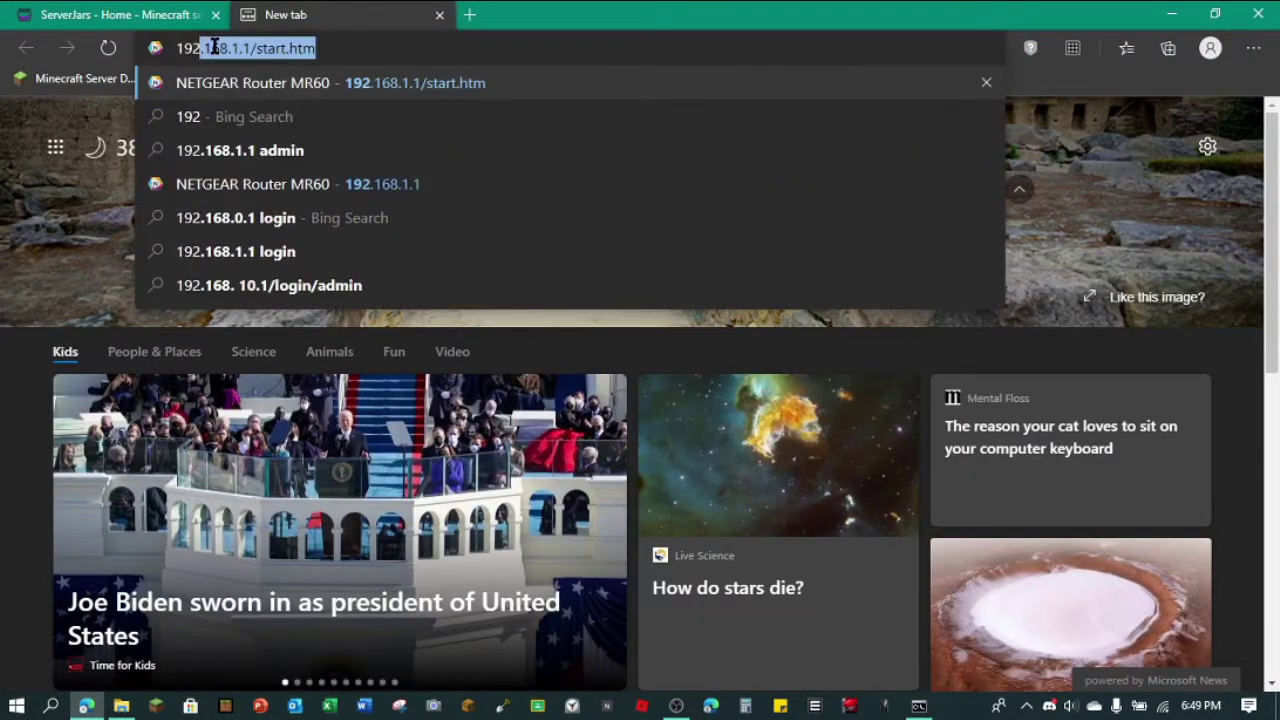
{"action": "left_click", "coordinate": [343, 84]}
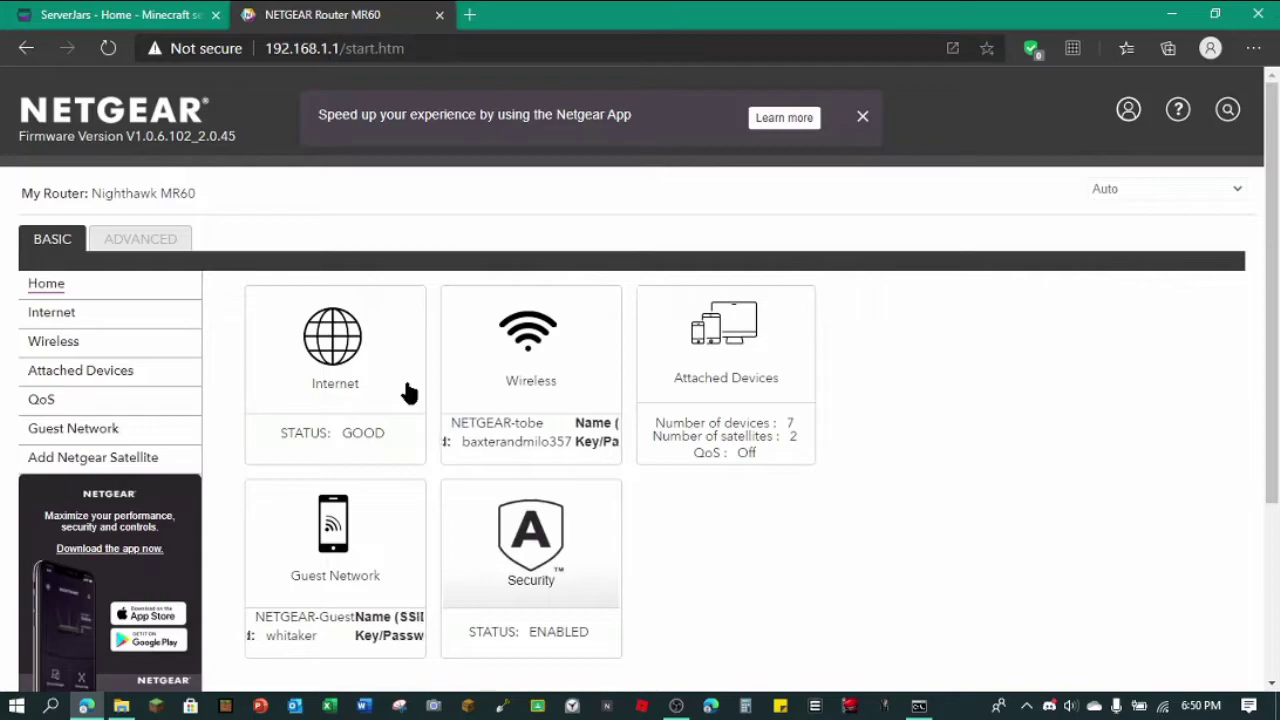
- Open the Port Forwarding / Port Triggering page in the router's Advanced Setup settings
{"action": "left_click", "coordinate": [120, 245]}
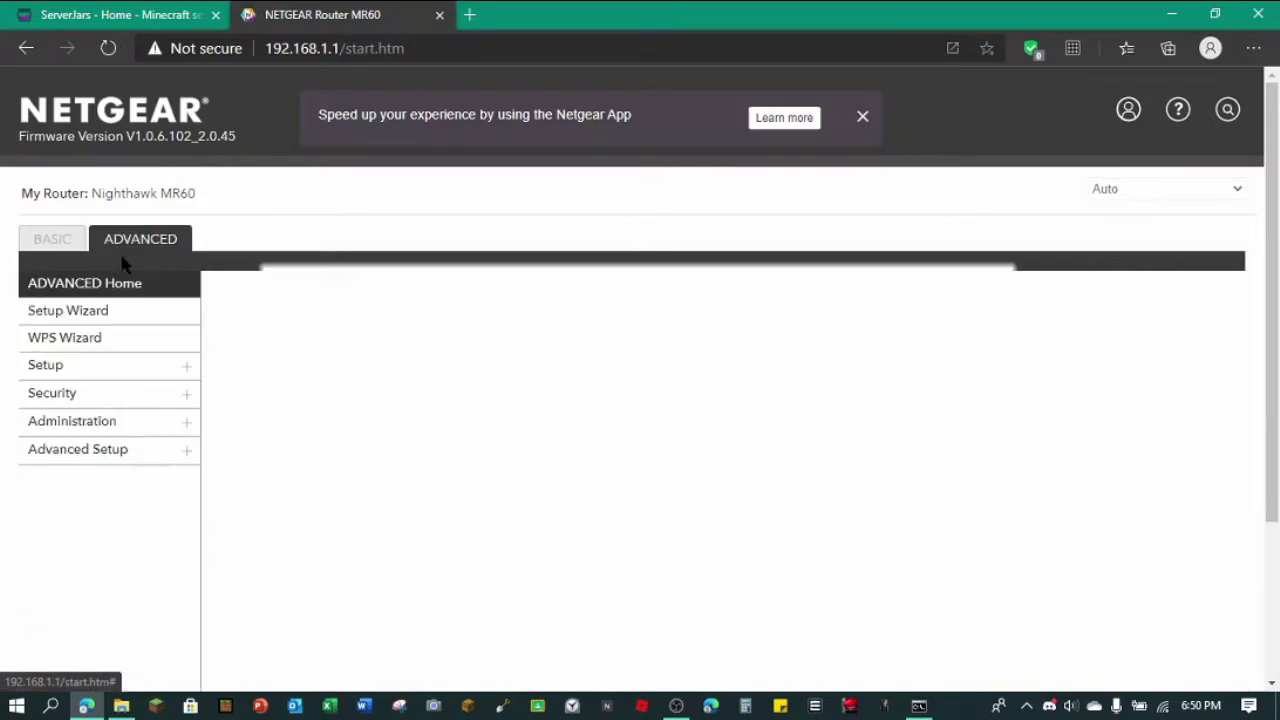
{"action": "left_click", "coordinate": [186, 452]}
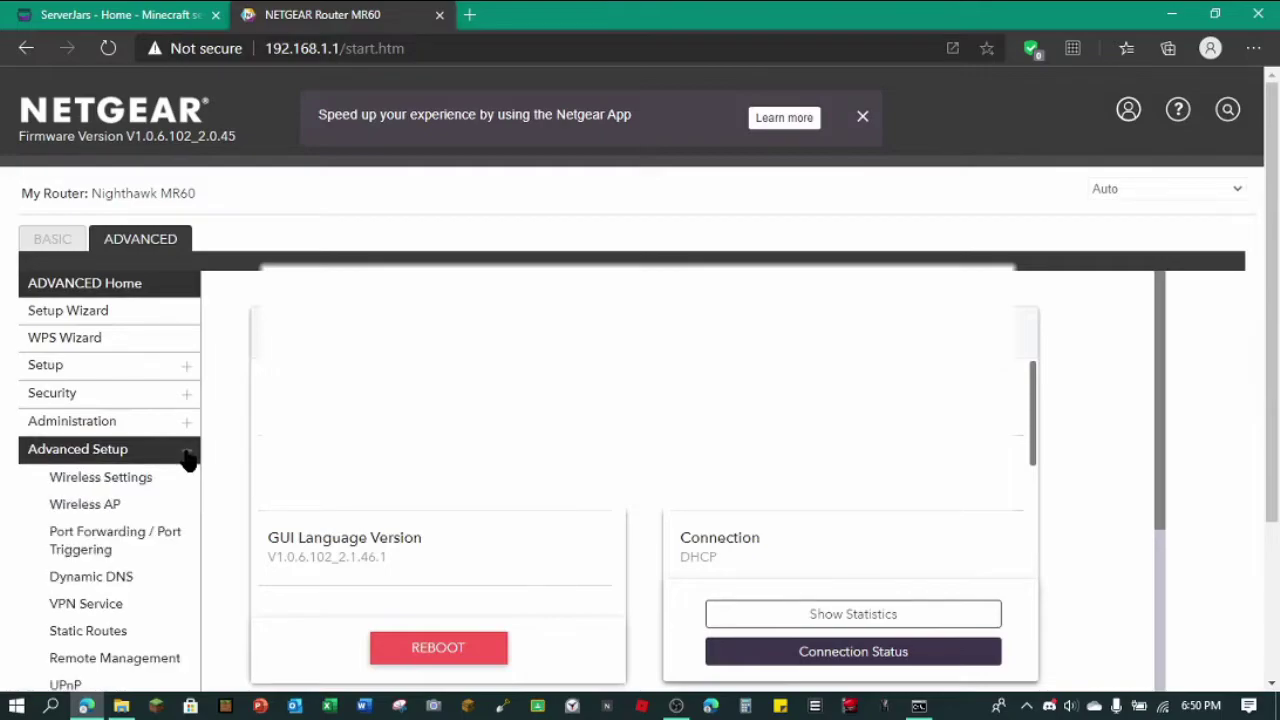
{"action": "scroll", "coordinate": [137, 520], "scroll_direction": "down", "scroll_amount": 1}
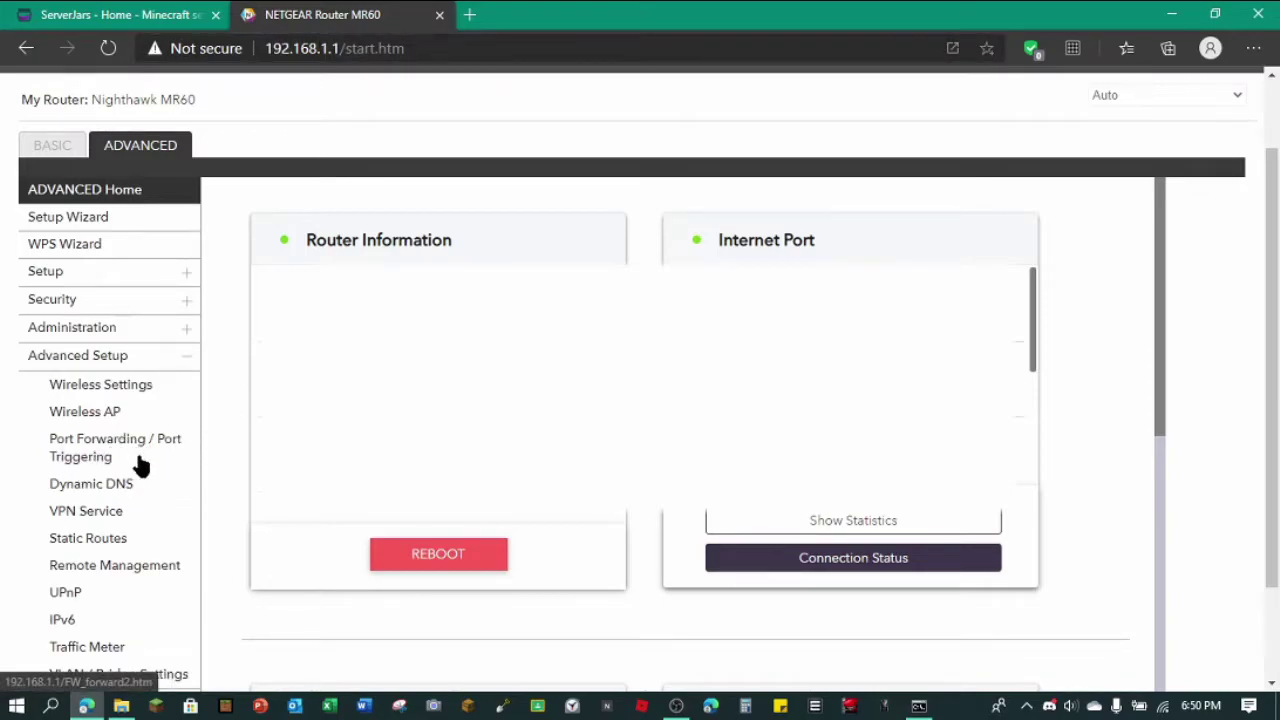
{"action": "left_click", "coordinate": [127, 449]}
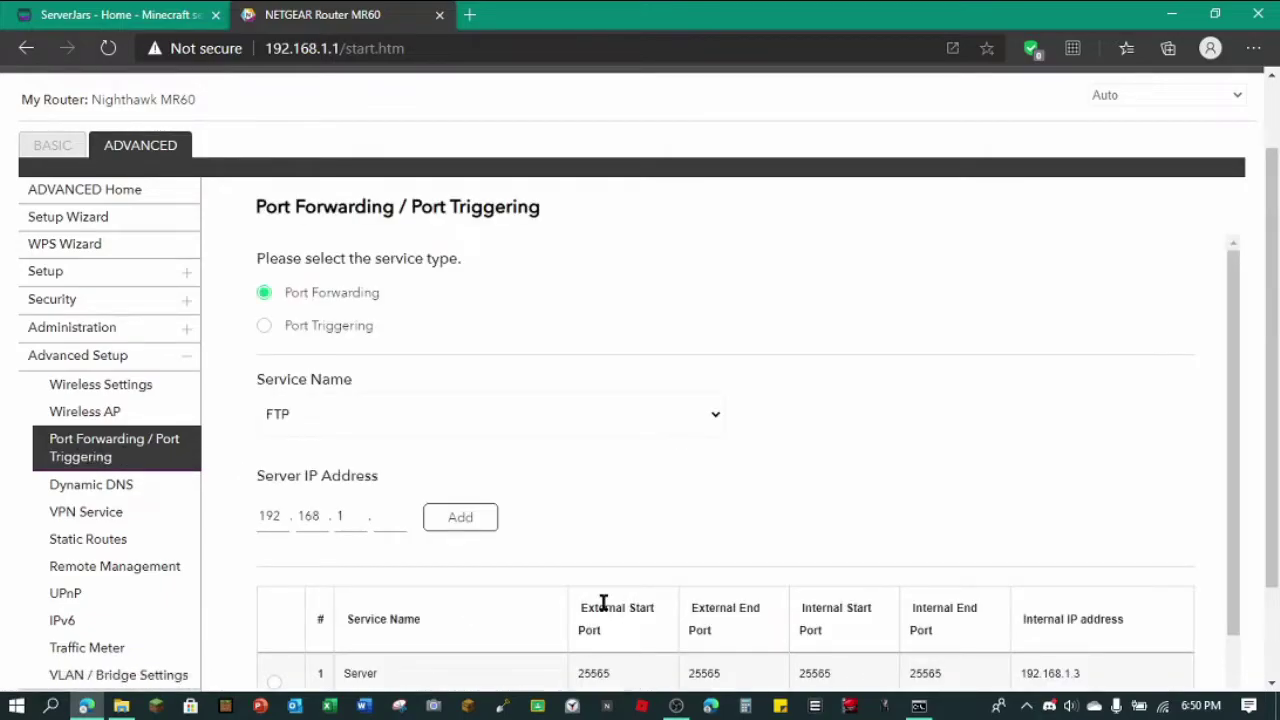
- Delete the existing Server service from the port forwarding table
{"action": "scroll", "coordinate": [603, 606], "scroll_direction": "down", "scroll_amount": 2}
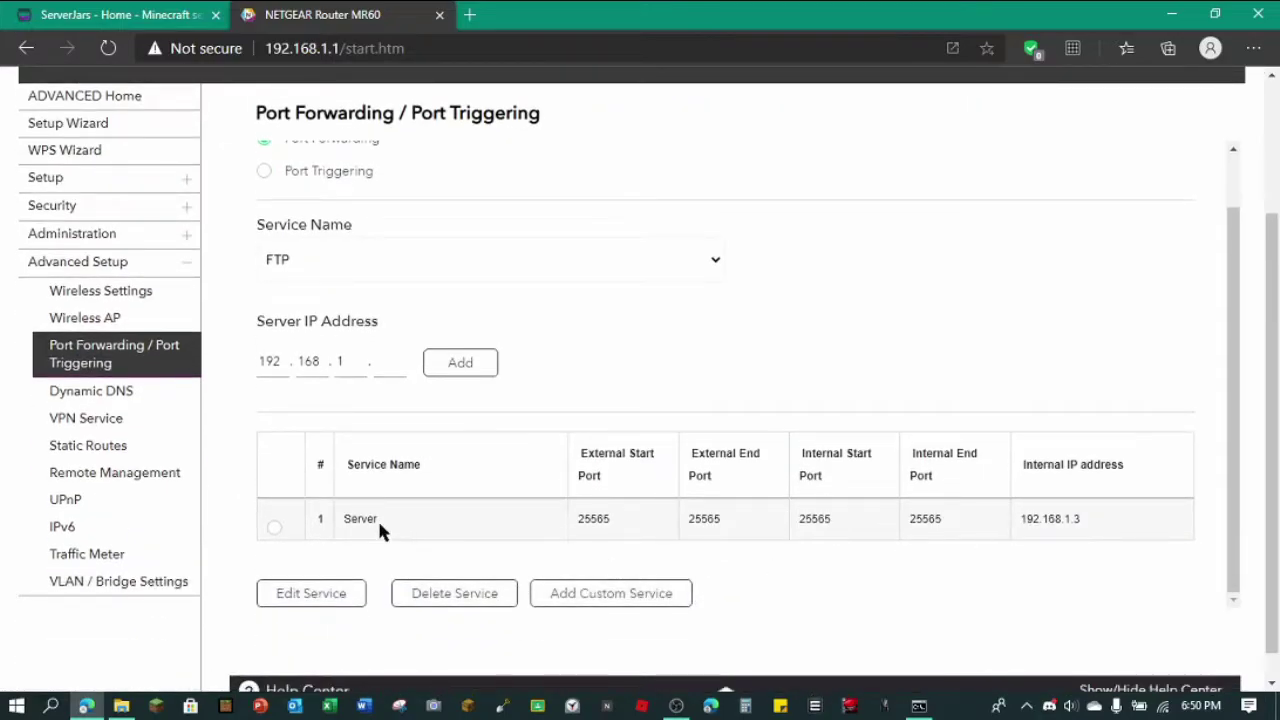
{"action": "left_click", "coordinate": [272, 528]}
{"action": "left_click", "coordinate": [472, 594]}
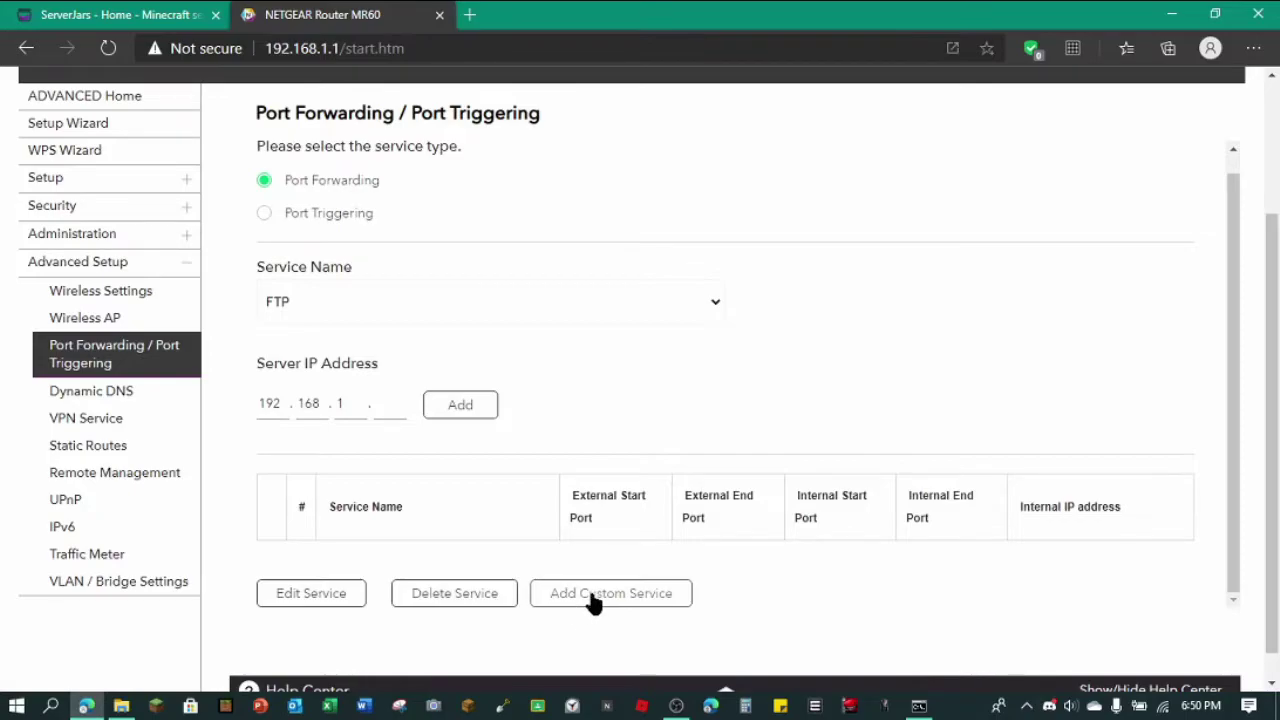
- Add a custom port forwarding service named Server with the service type TCP/UDP
{"action": "left_click", "coordinate": [593, 597]}
{"action": "left_click", "coordinate": [303, 200]}
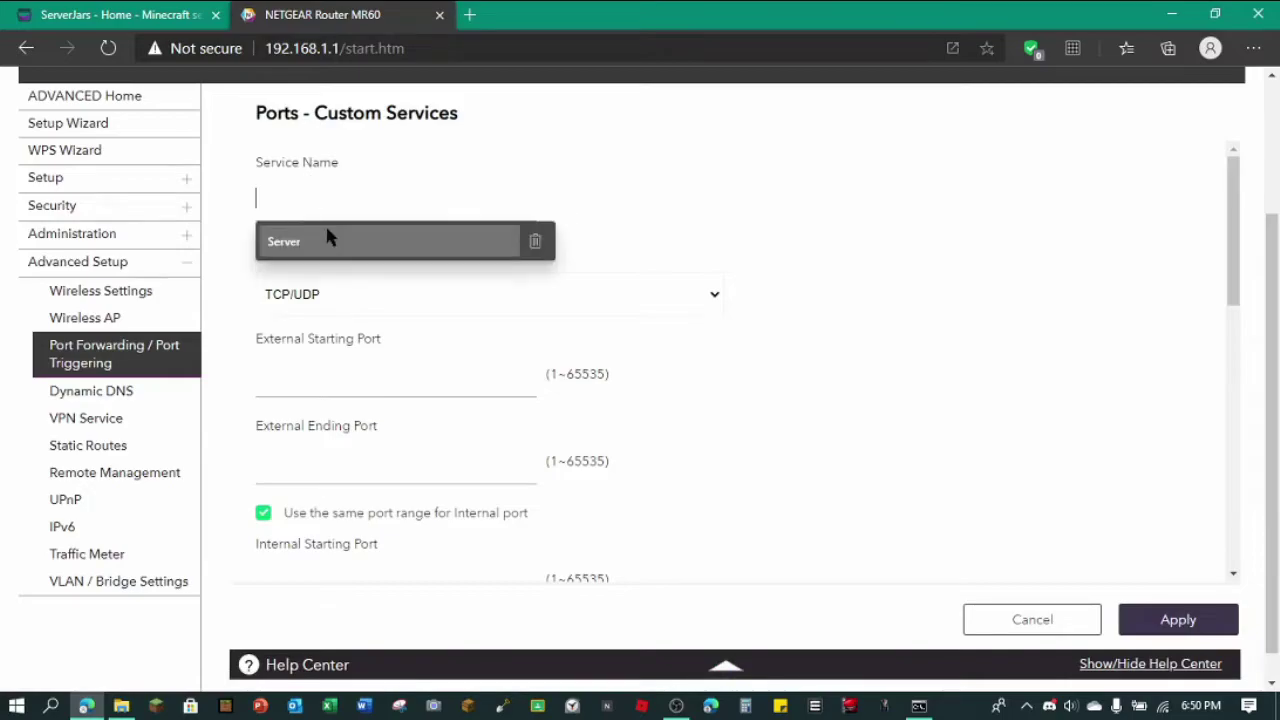
{"action": "left_click", "coordinate": [340, 241]}
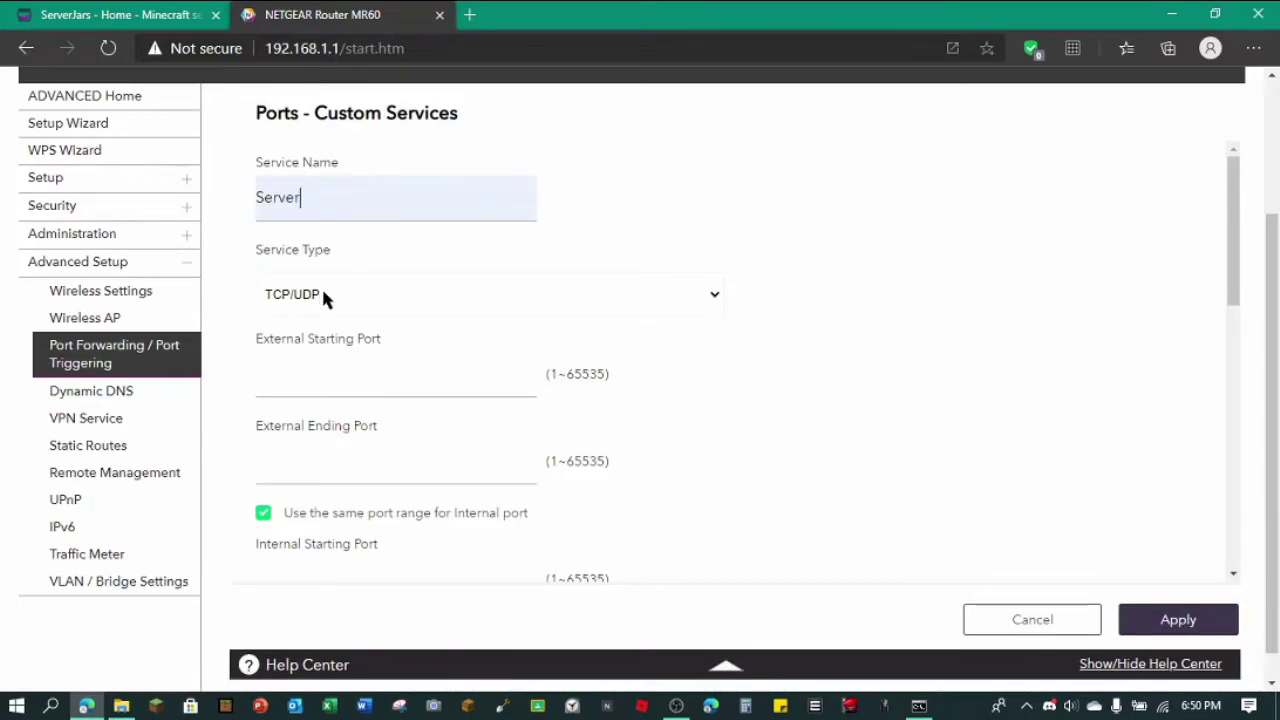
{"action": "left_click", "coordinate": [323, 296]}
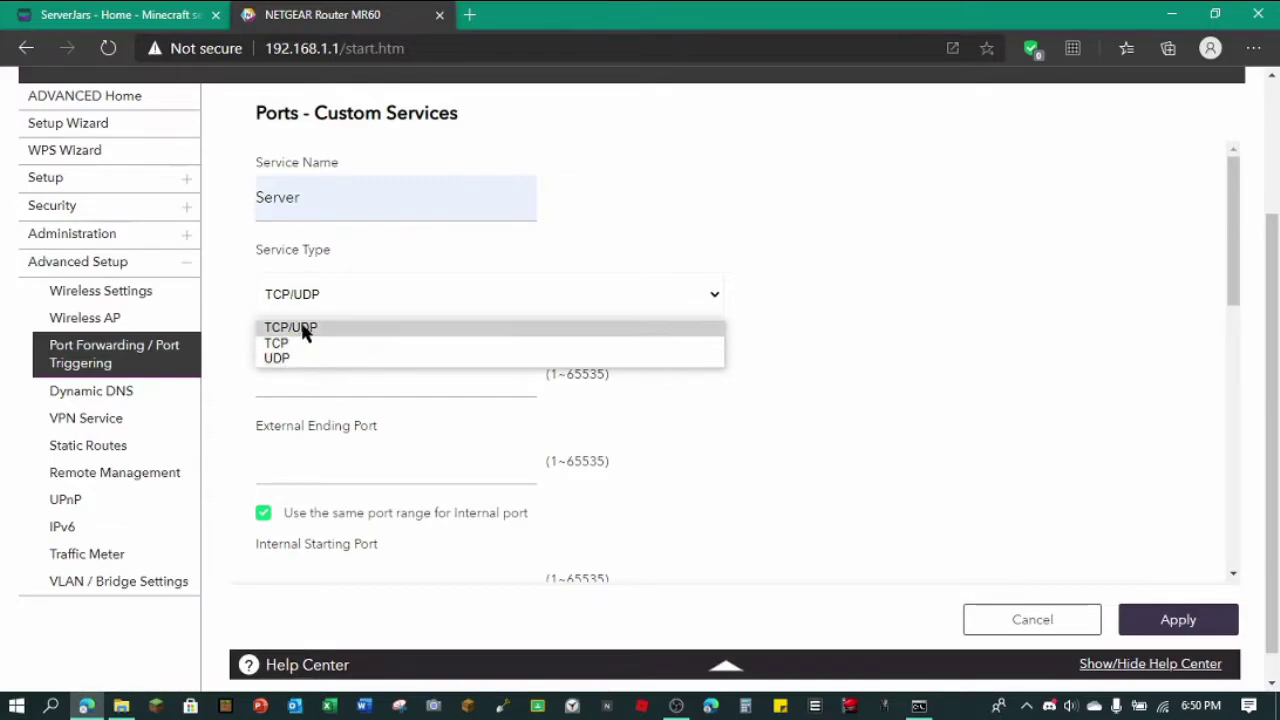
{"action": "left_click", "coordinate": [304, 327]}
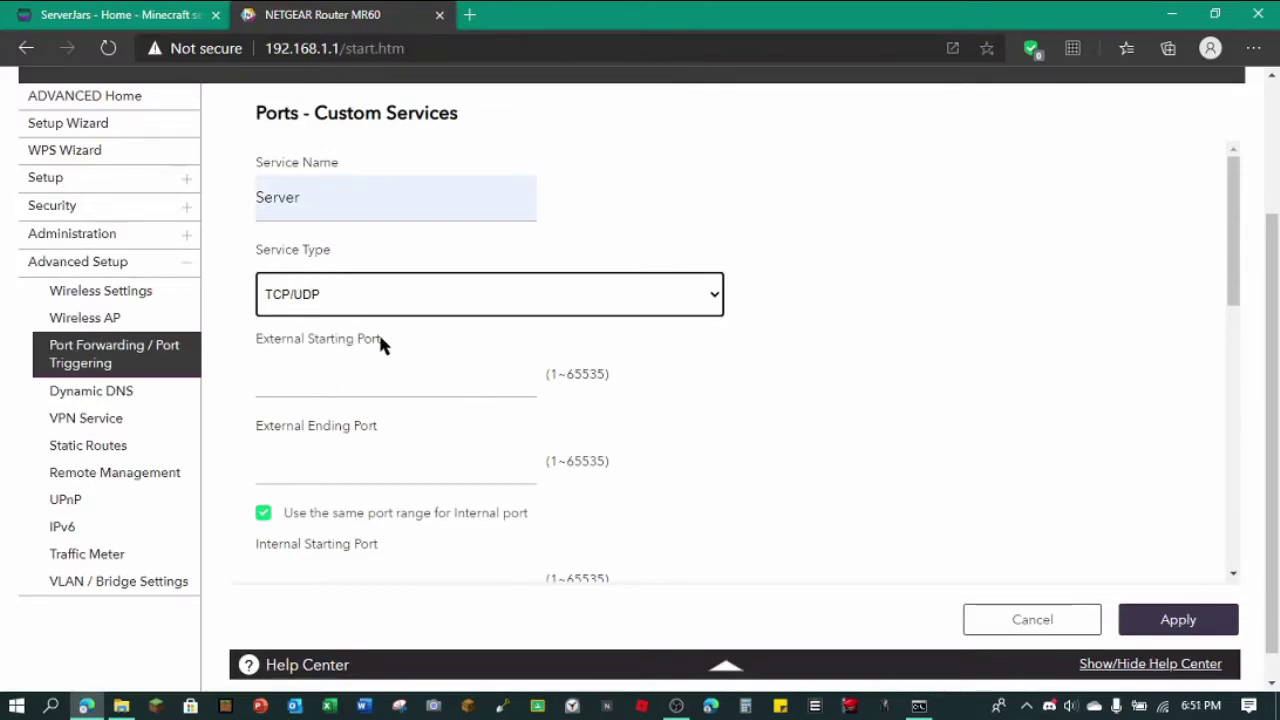
- Set the external starting and ending ports to 25565, keeping the same port range for the internal port
{"action": "left_click", "coordinate": [380, 378]}
{"action": "left_click", "coordinate": [335, 420]}
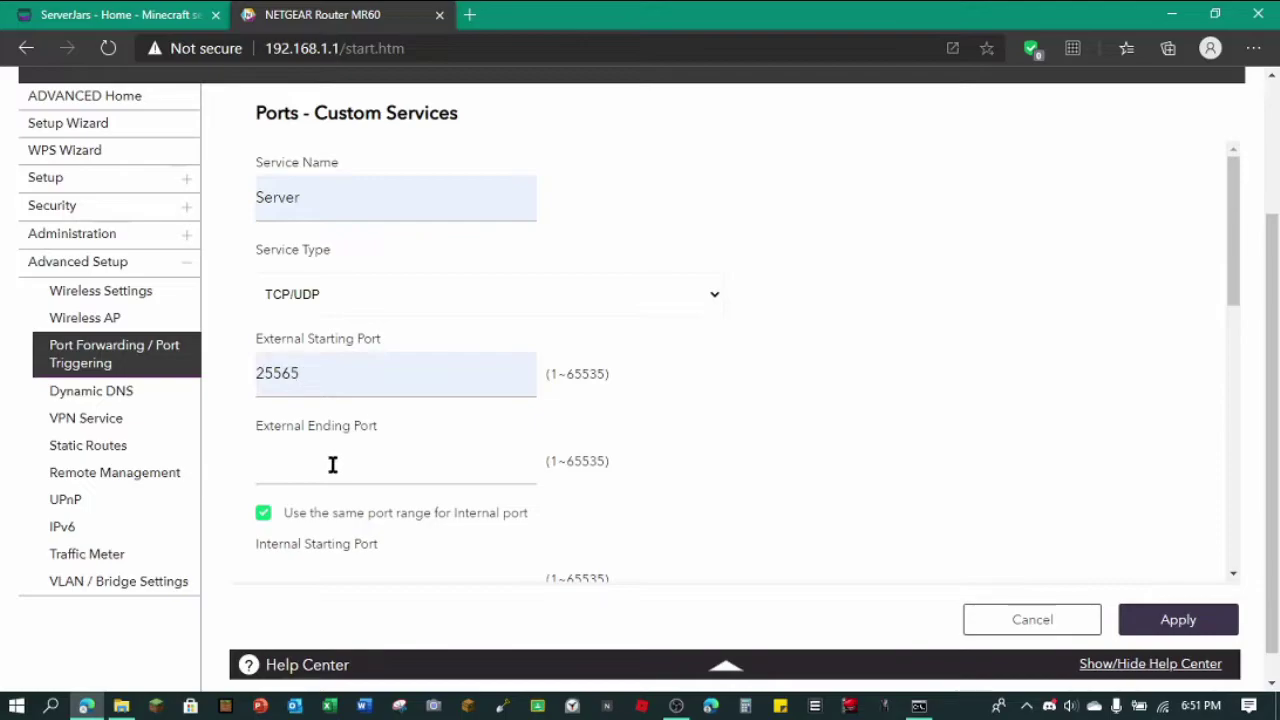
{"action": "left_click", "coordinate": [333, 468]}
{"action": "left_click", "coordinate": [323, 514]}
{"action": "scroll", "coordinate": [298, 505], "scroll_direction": "down", "scroll_amount": 2}
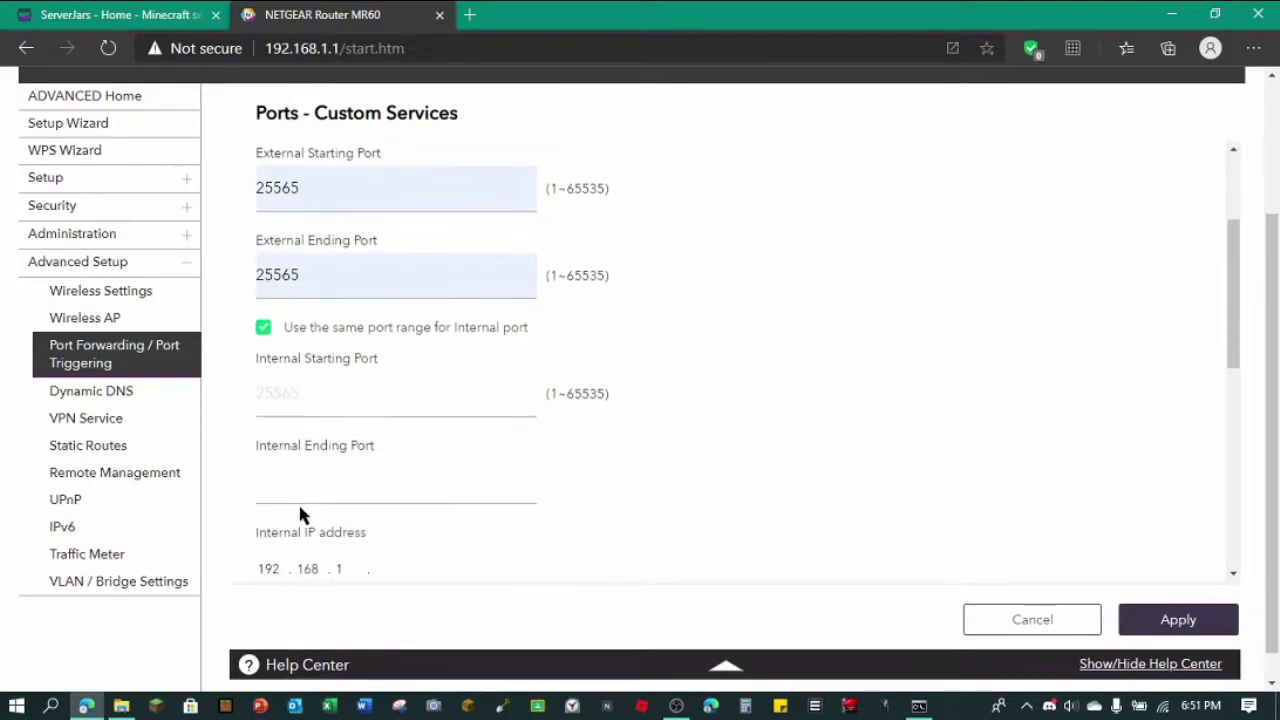
{"action": "left_click", "coordinate": [263, 315]}
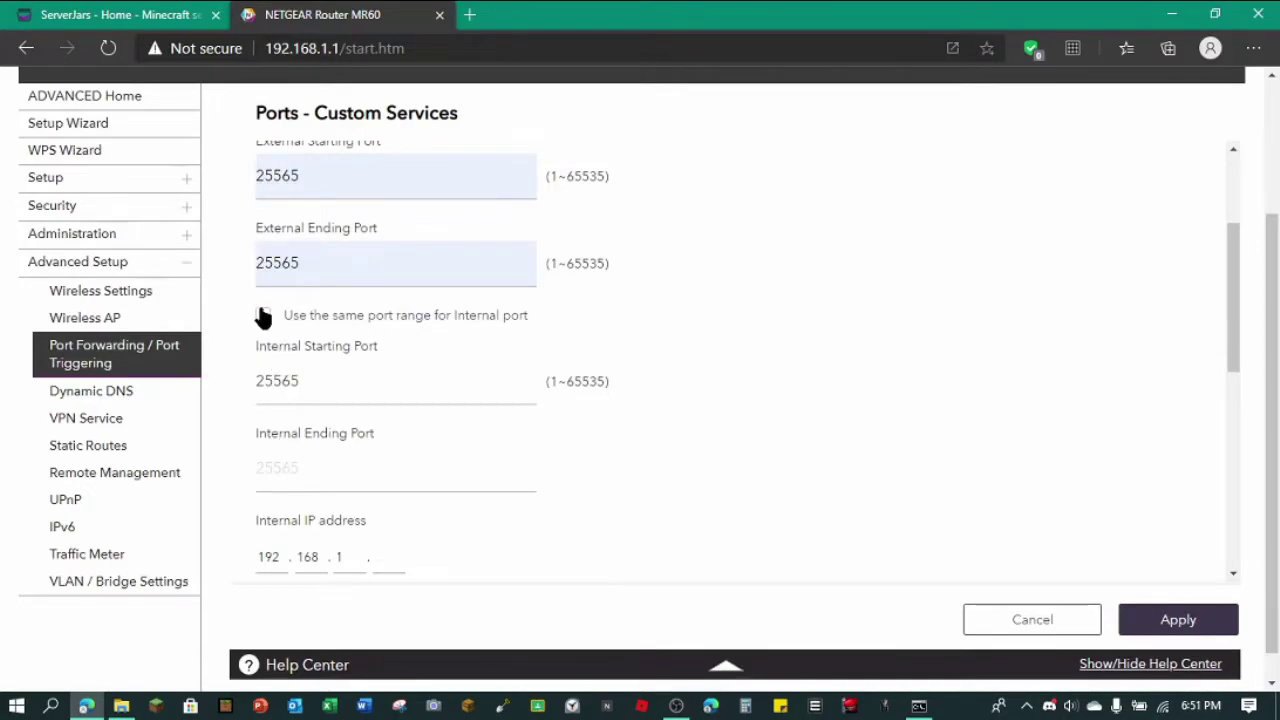
{"action": "left_click", "coordinate": [262, 316]}
- Look up the computer's IPv4 address in Command Prompt and complete the service's internal IP address as 192.168.1.3
{"action": "scroll", "coordinate": [334, 517], "scroll_direction": "down", "scroll_amount": 2}
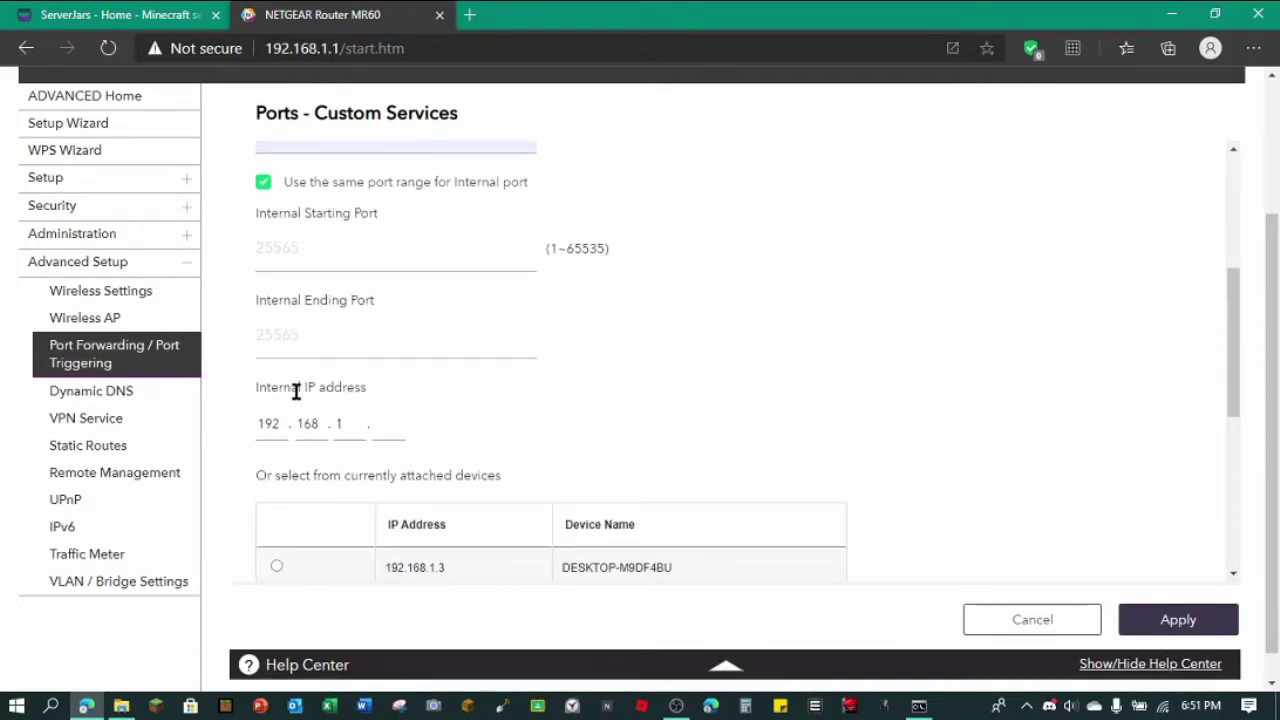
{"action": "left_click", "coordinate": [919, 706]}
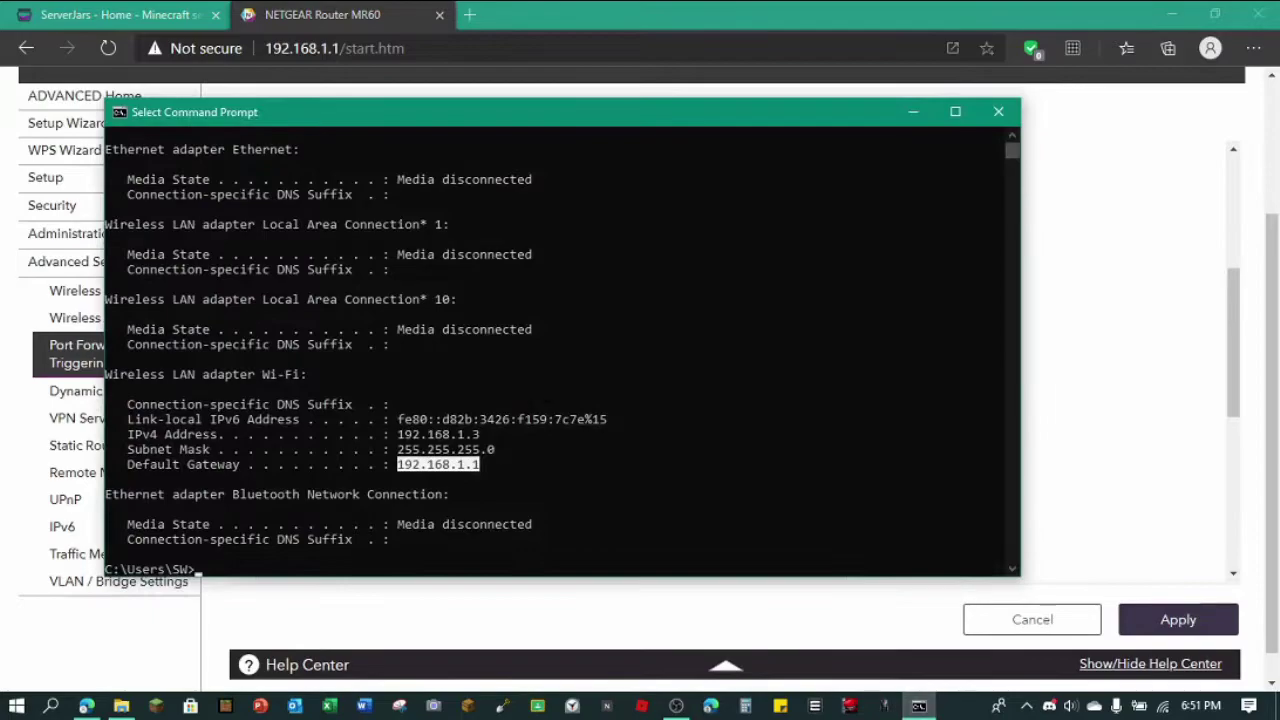
{"action": "left_click_drag", "start_coordinate": [480, 434], "coordinate": [398, 436]}
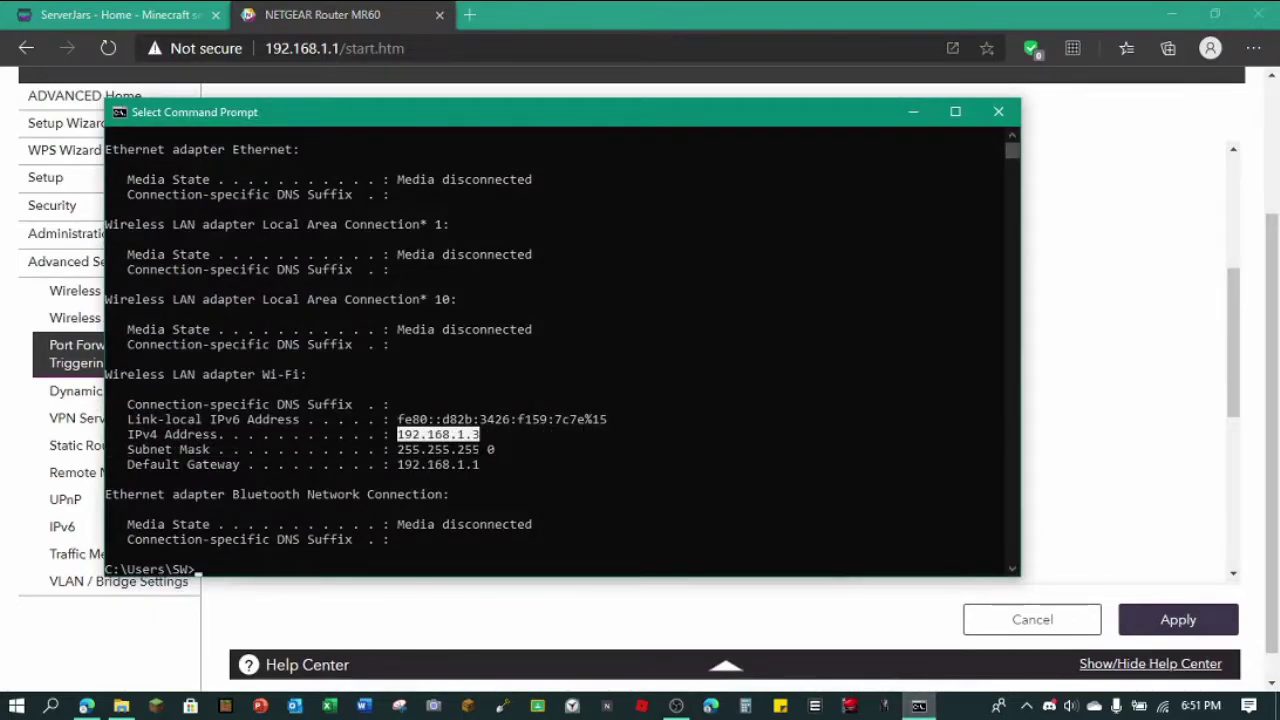
{"action": "left_click", "coordinate": [912, 112]}
{"action": "left_click", "coordinate": [385, 422]}
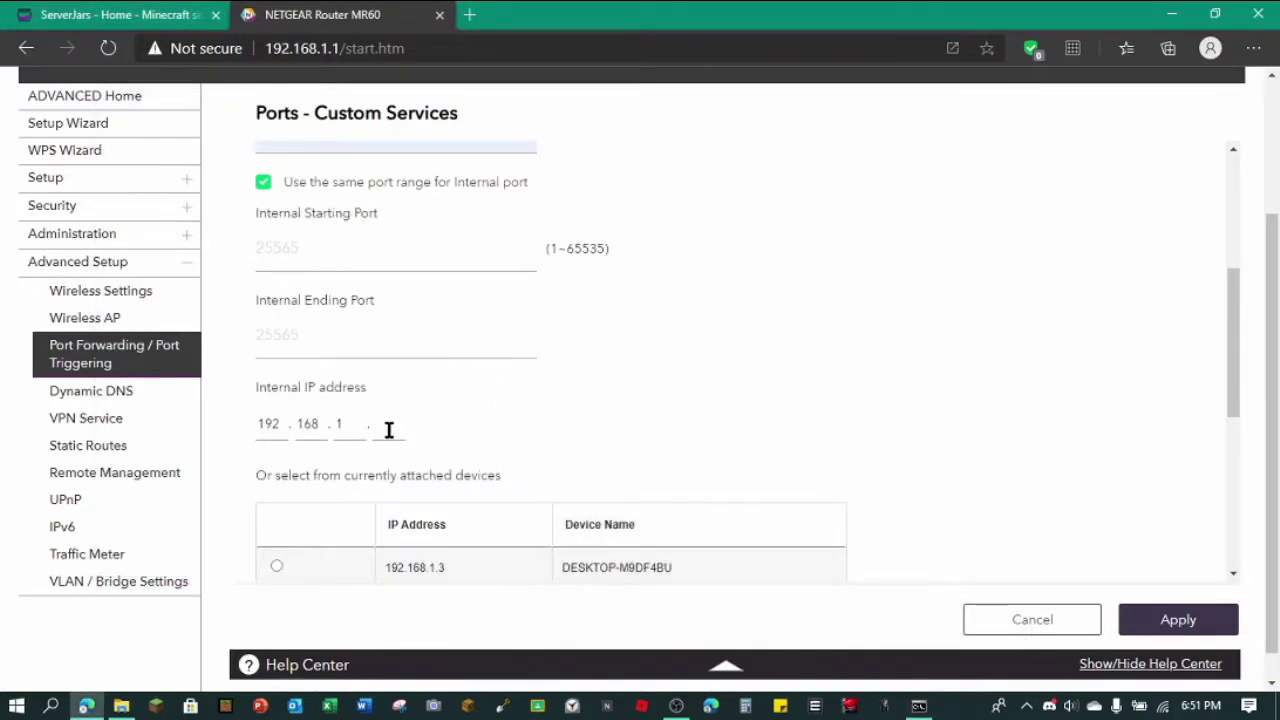
{"action": "left_click", "coordinate": [457, 462]}
- Select the computer at 192.168.1.3 from the currently attached devices for the port forwarding service
{"action": "scroll", "coordinate": [508, 485], "scroll_direction": "down", "scroll_amount": 1}
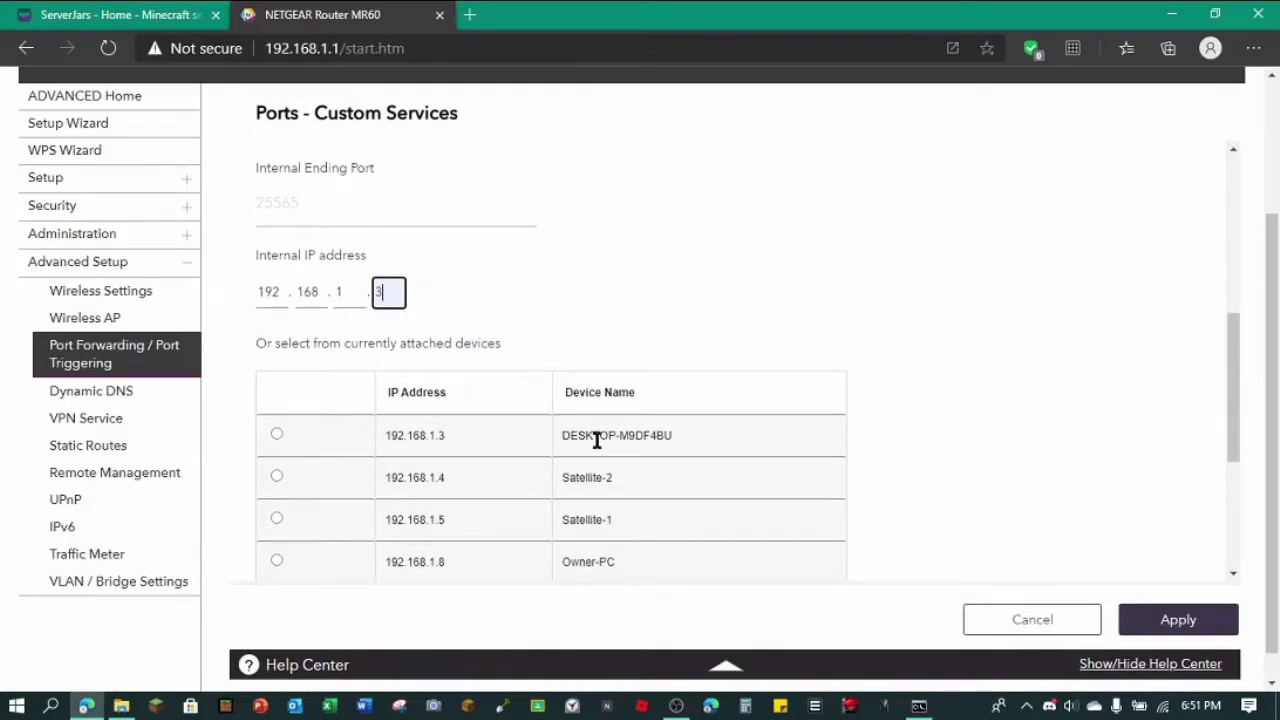
{"action": "left_click_drag", "start_coordinate": [390, 435], "coordinate": [436, 440]}
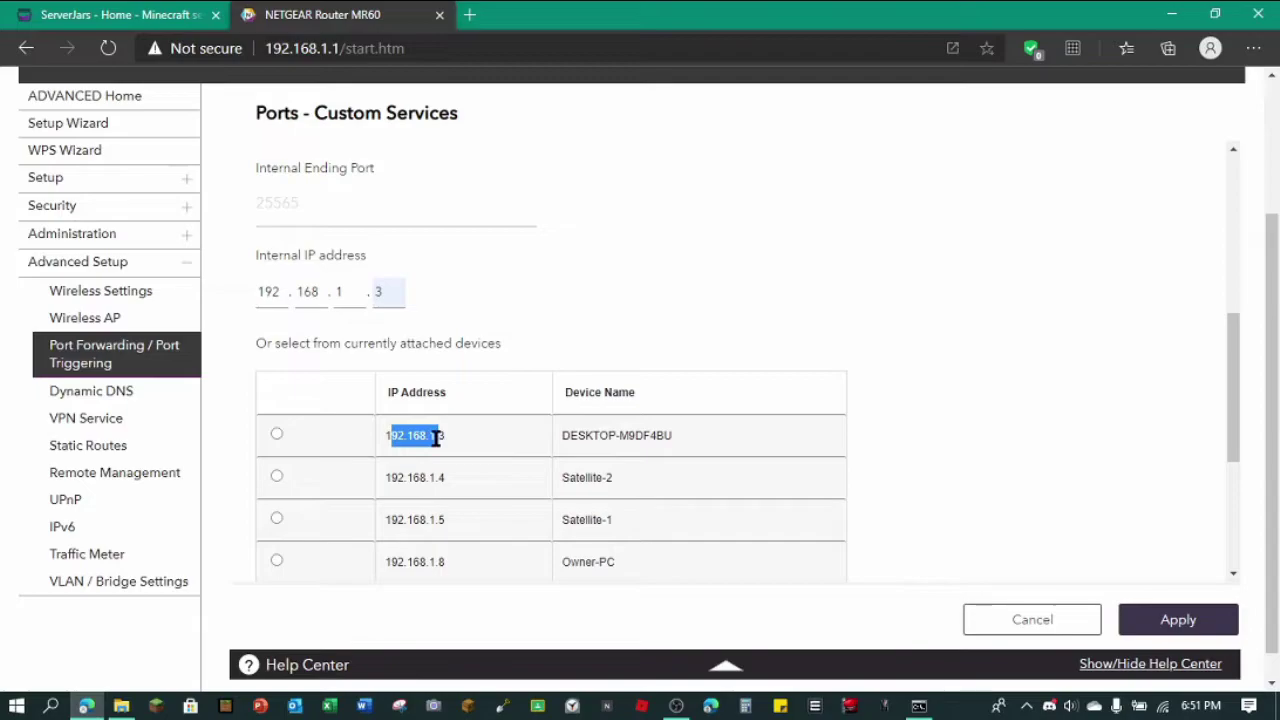
{"action": "left_click", "coordinate": [276, 435]}
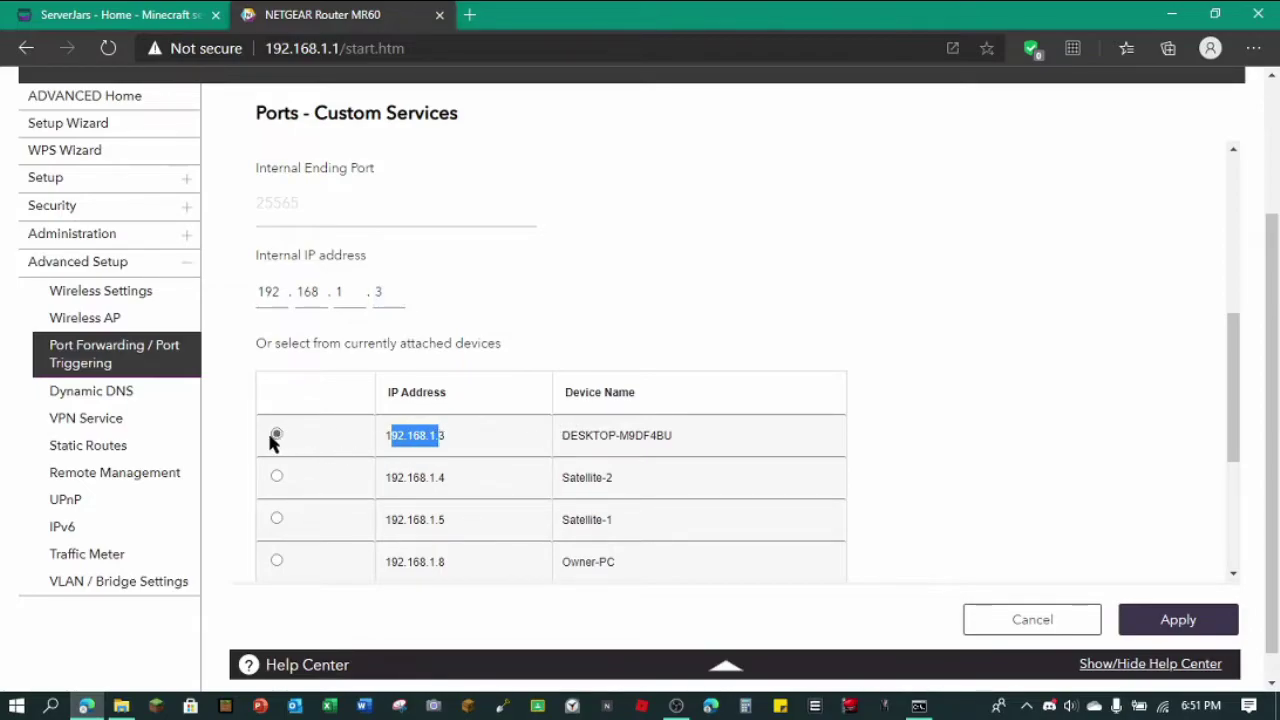
{"action": "left_click", "coordinate": [483, 446]}
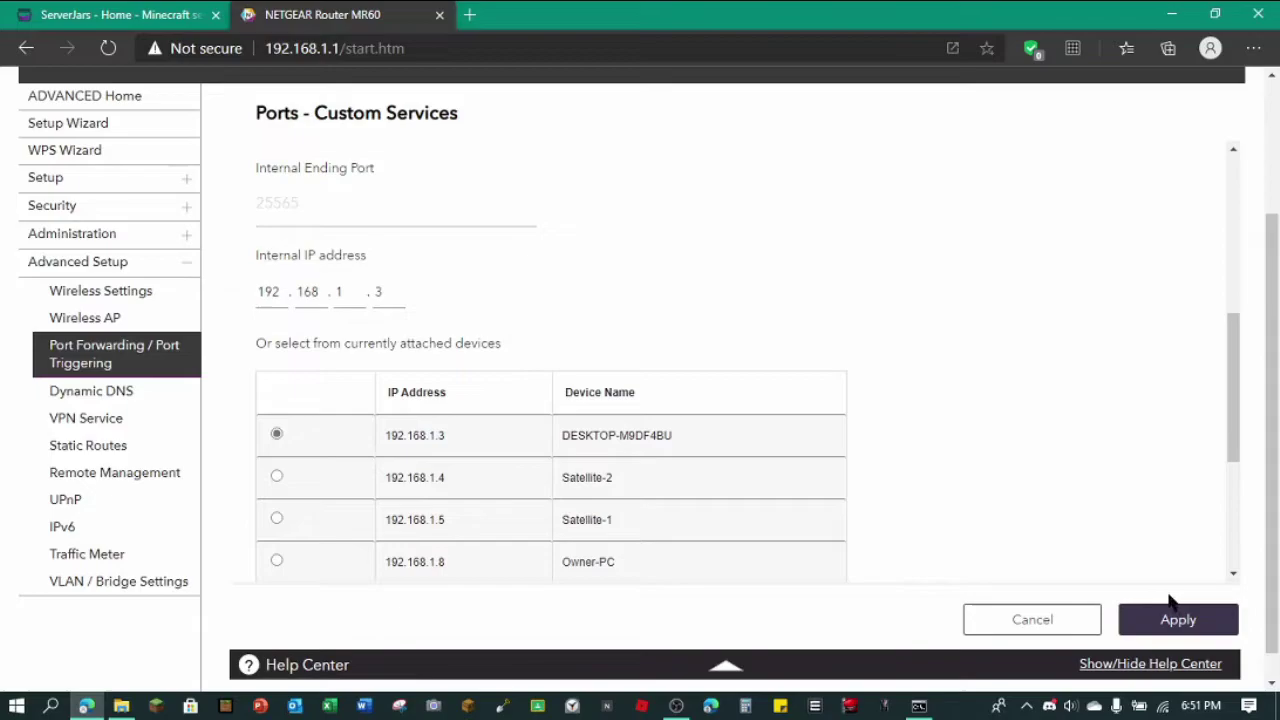
{"action": "scroll", "coordinate": [760, 560], "scroll_direction": "down", "scroll_amount": 3}
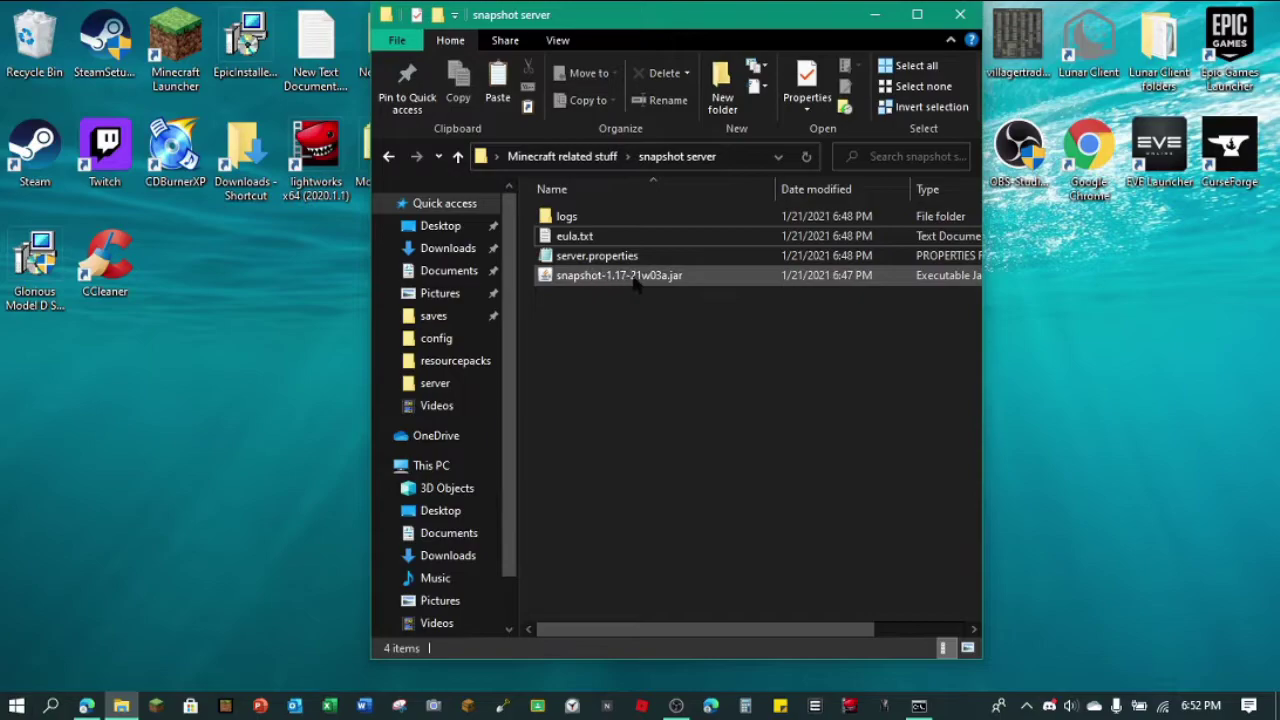
- Check and close eula.txt in the snapshot server folder, and set force-gamemode=true in server.properties
{"action": "double_click", "coordinate": [600, 237]}
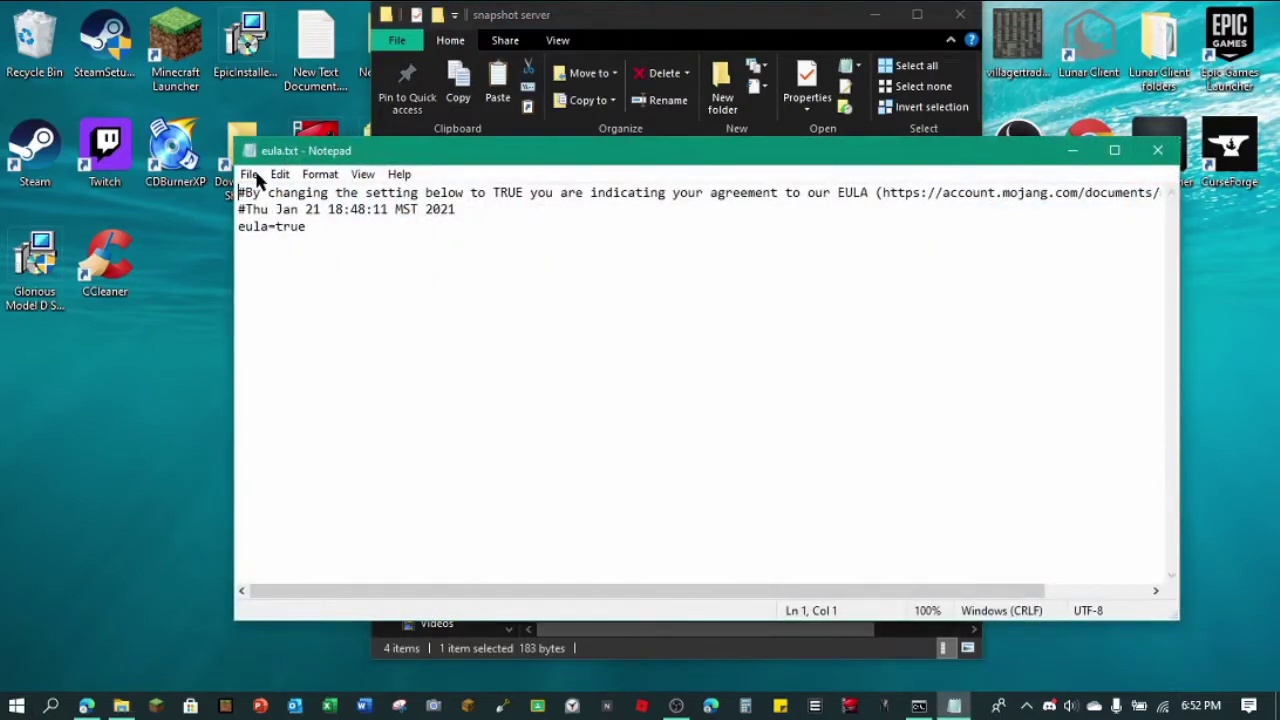
{"action": "left_click", "coordinate": [1157, 151]}
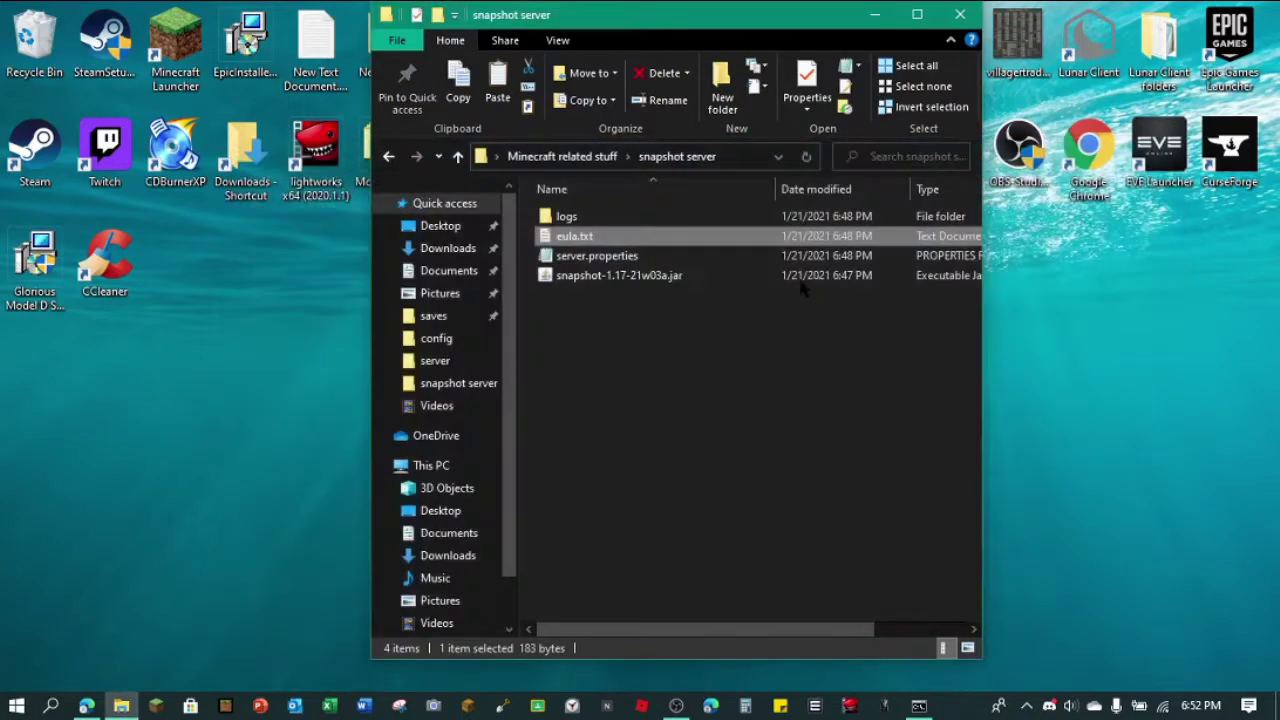
{"action": "double_click", "coordinate": [600, 256]}
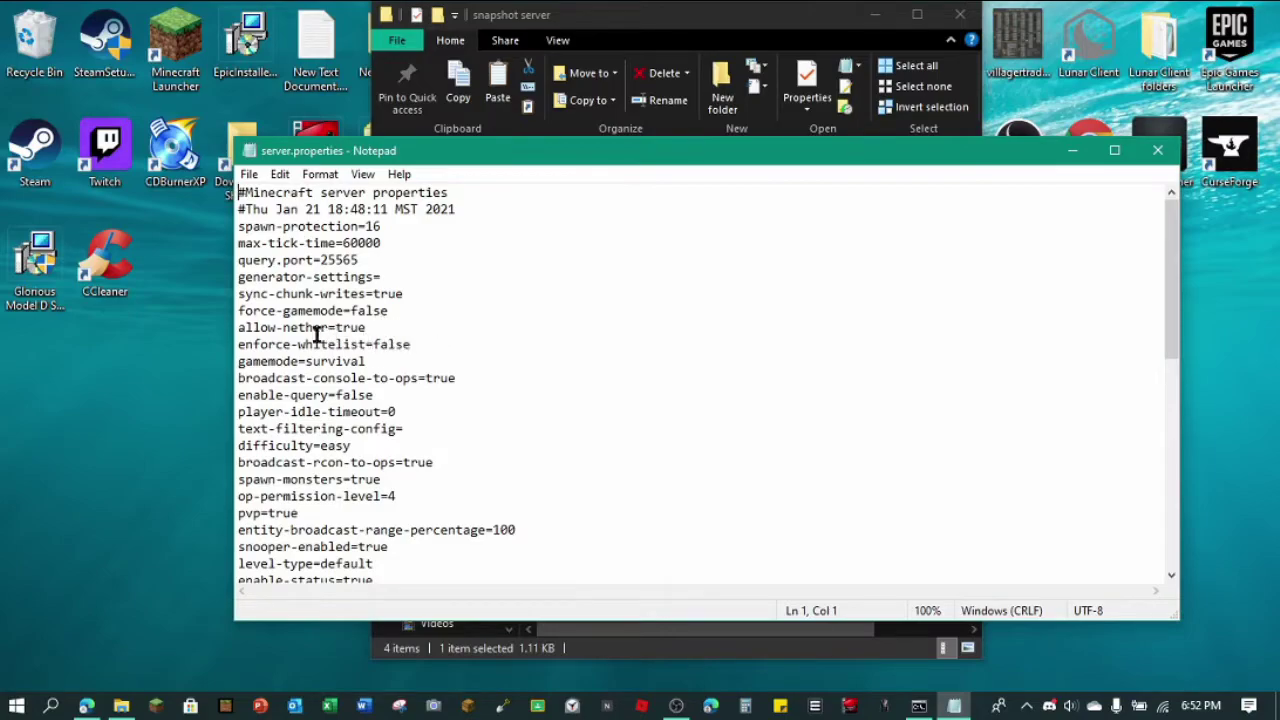
{"action": "left_click_drag", "start_coordinate": [392, 311], "coordinate": [352, 312]}
{"action": "type", "text": "tru"}
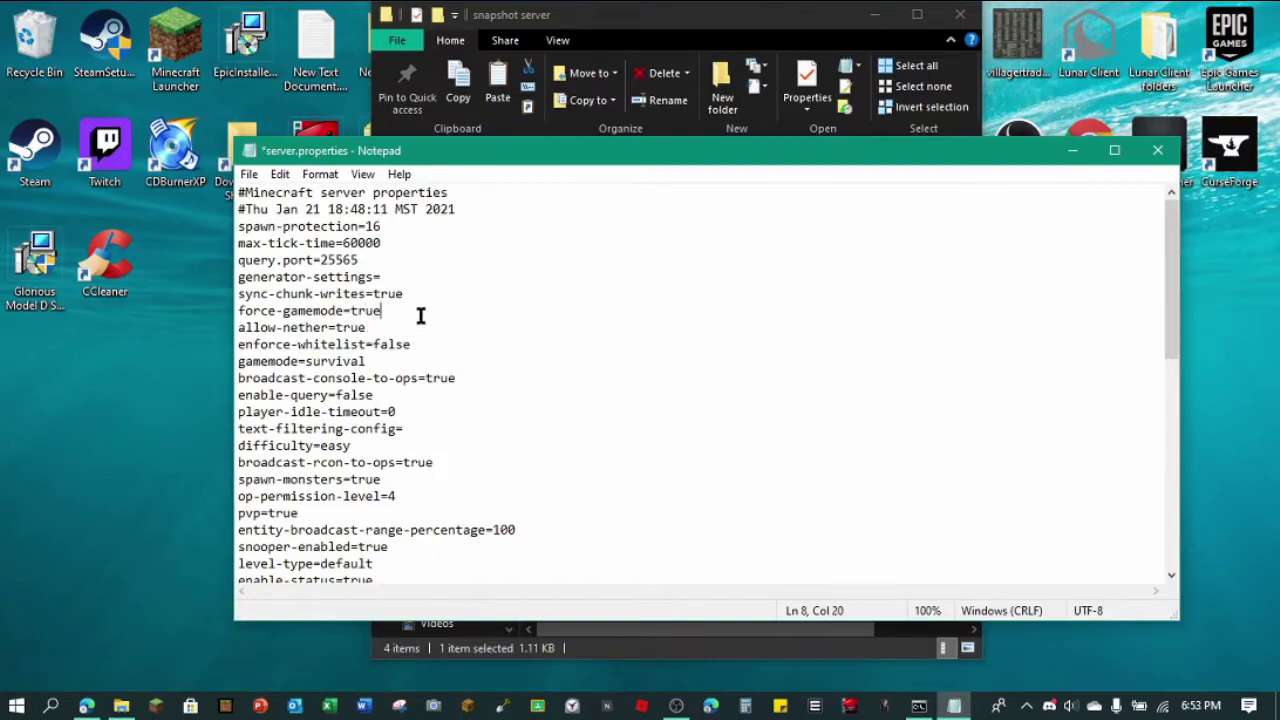
- Set gamemode=creative in server.properties, then save and close the file
{"action": "left_click", "coordinate": [368, 363]}
{"action": "left_click_drag", "start_coordinate": [368, 364], "coordinate": [305, 364]}
{"action": "type", "text": "creative"}
{"action": "left_click", "coordinate": [250, 175]}
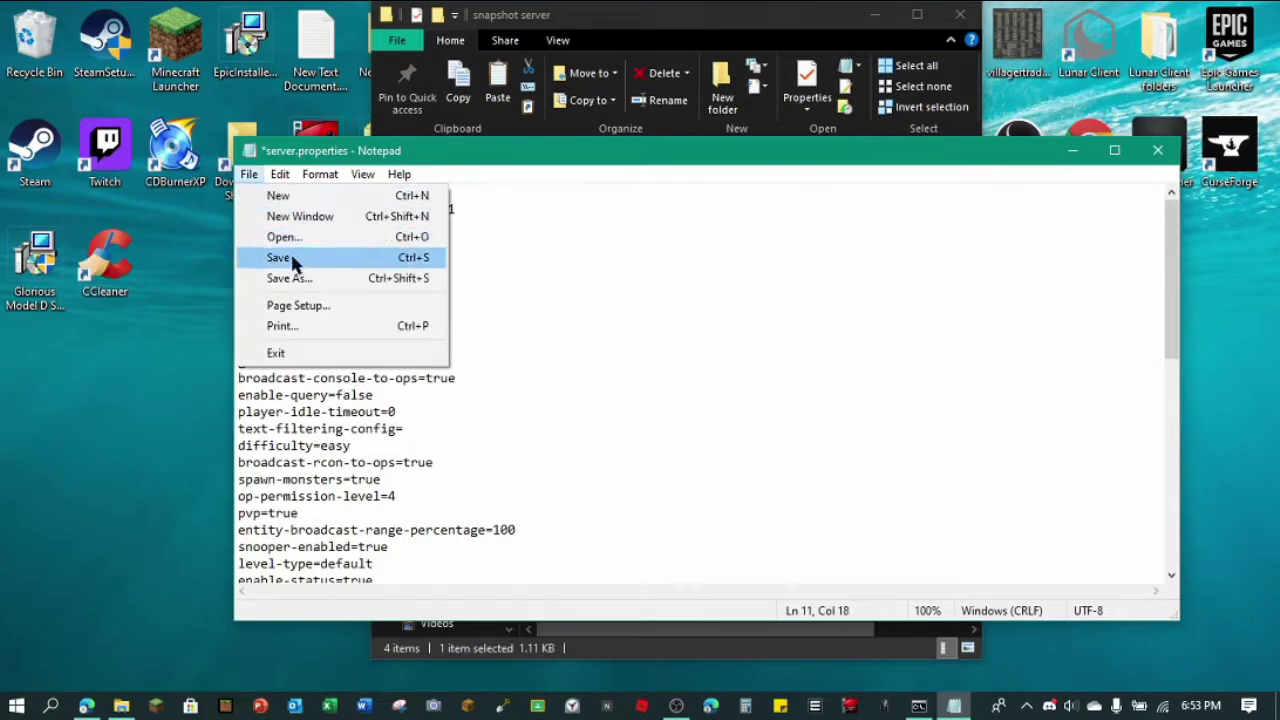
{"action": "left_click", "coordinate": [290, 259]}
{"action": "left_click", "coordinate": [1158, 151]}
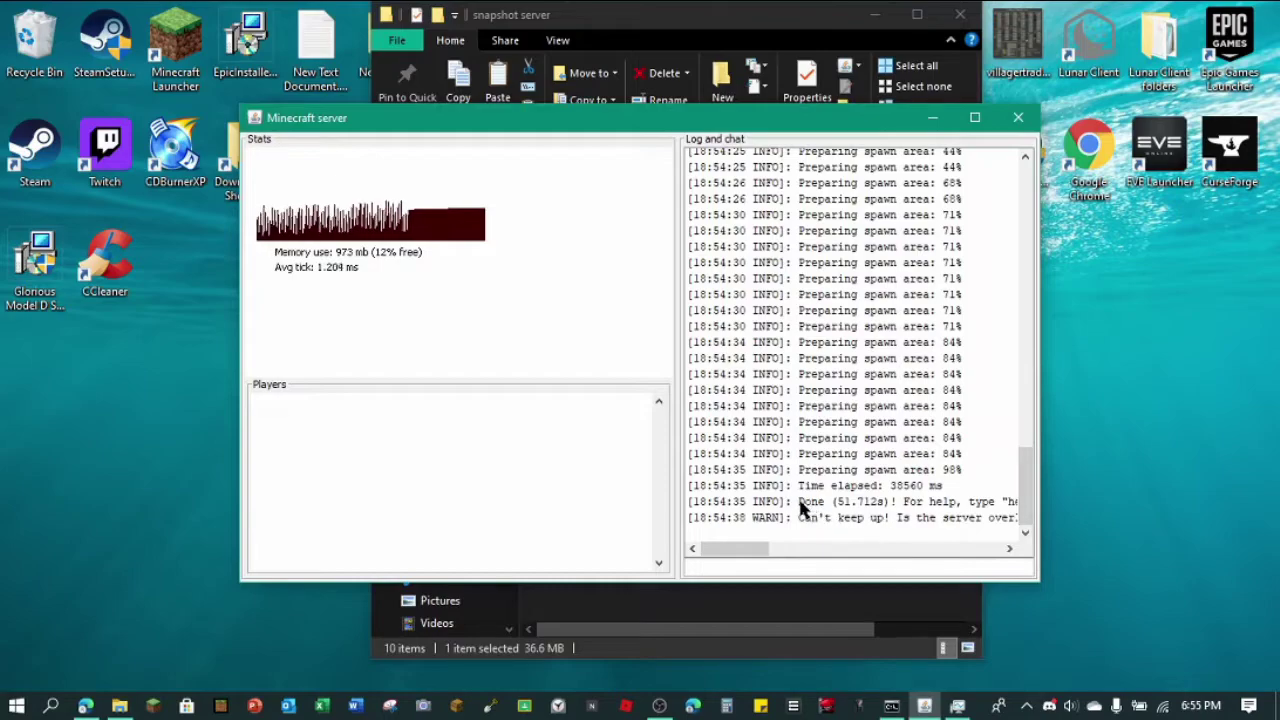
- Check the Minecraft server log for the line reporting that startup is done
{"action": "left_click_drag", "start_coordinate": [799, 502], "coordinate": [955, 470]}
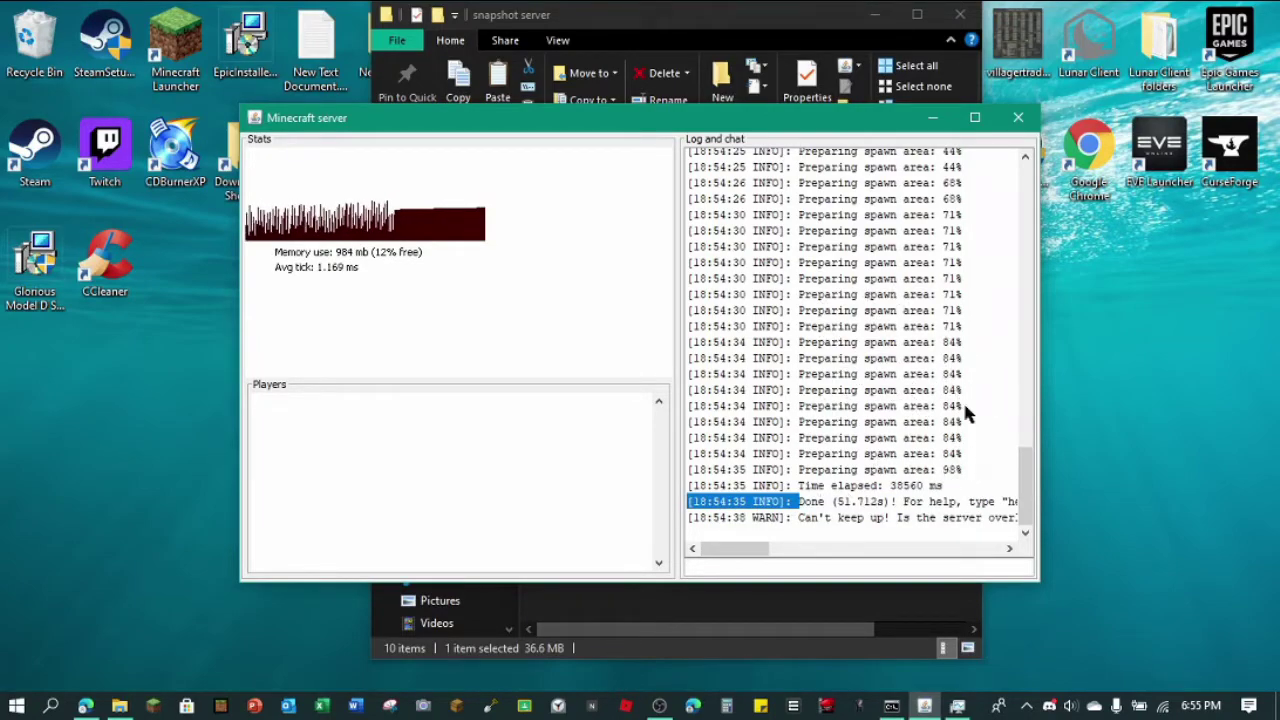
{"action": "left_click_drag", "start_coordinate": [964, 470], "coordinate": [889, 177]}
{"action": "left_click", "coordinate": [931, 119]}
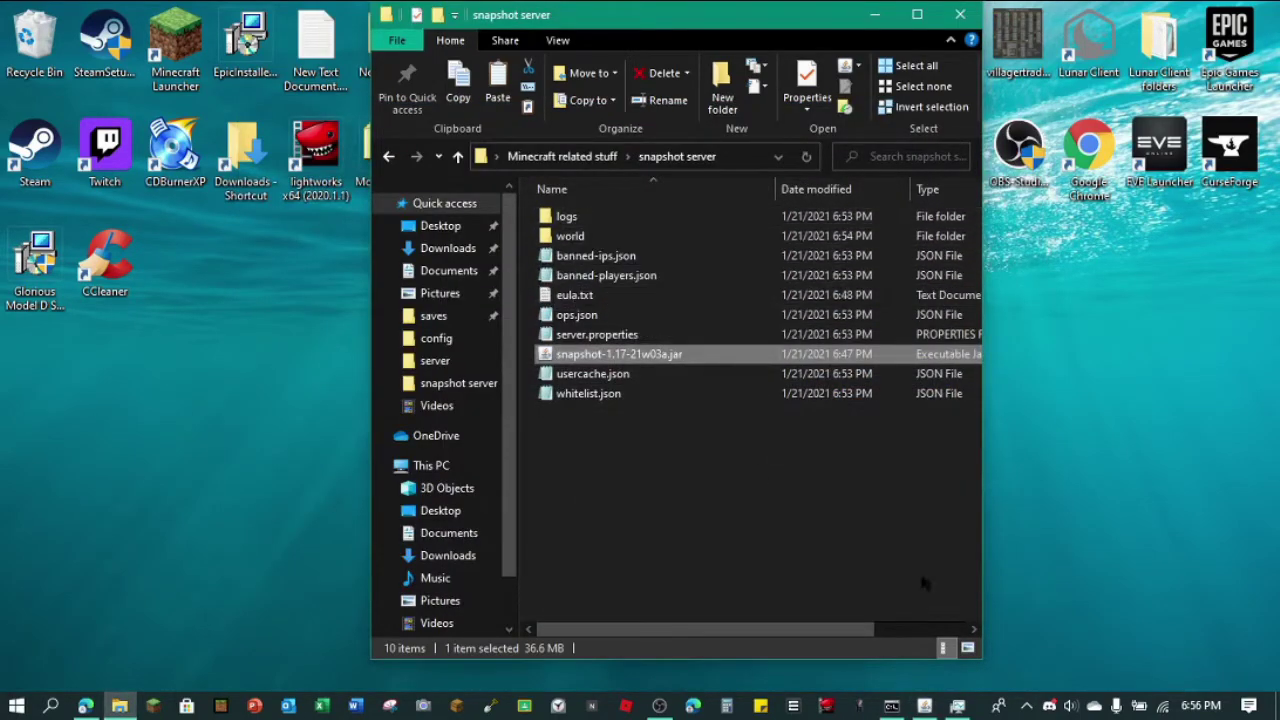
{"action": "left_click", "coordinate": [924, 706]}
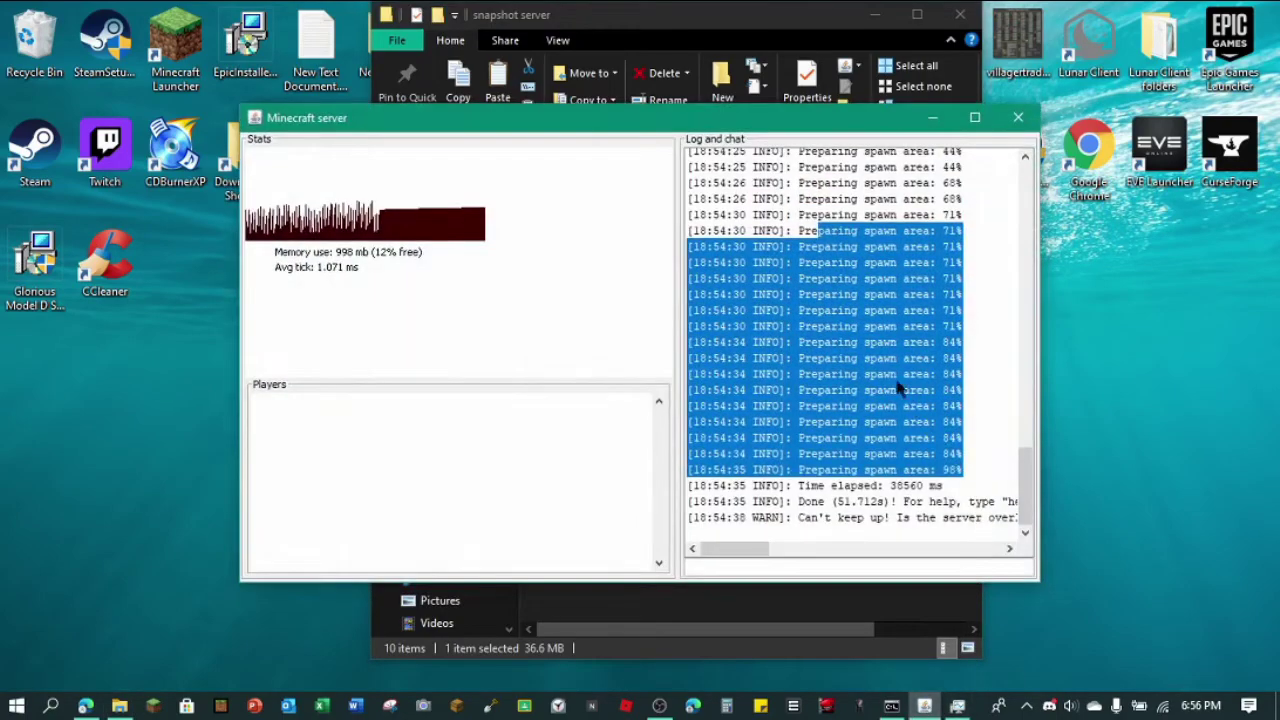
{"action": "left_click", "coordinate": [992, 380]}
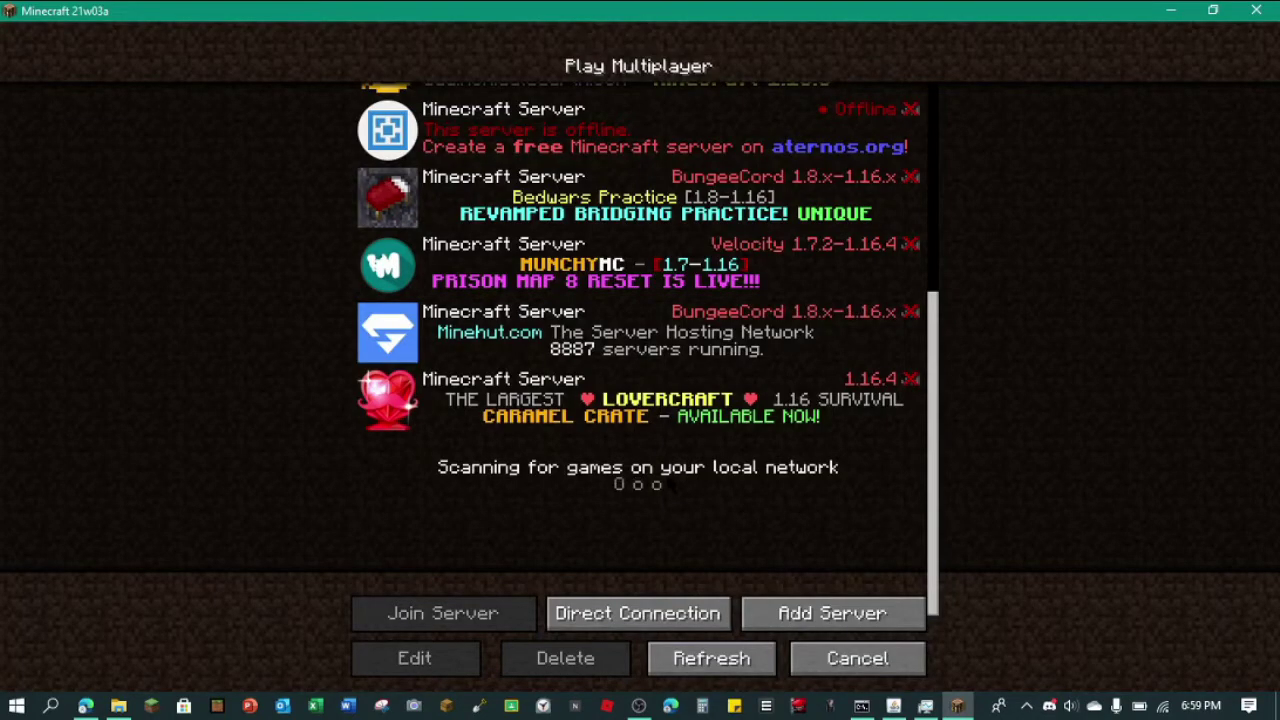
- Look through the multiplayer server list in Minecraft 21w03a and dismiss the Fortnite event notification
{"action": "scroll", "coordinate": [640, 320], "scroll_direction": "up", "scroll_amount": 5}
{"action": "scroll", "coordinate": [640, 320], "scroll_direction": "up", "scroll_amount": 2}
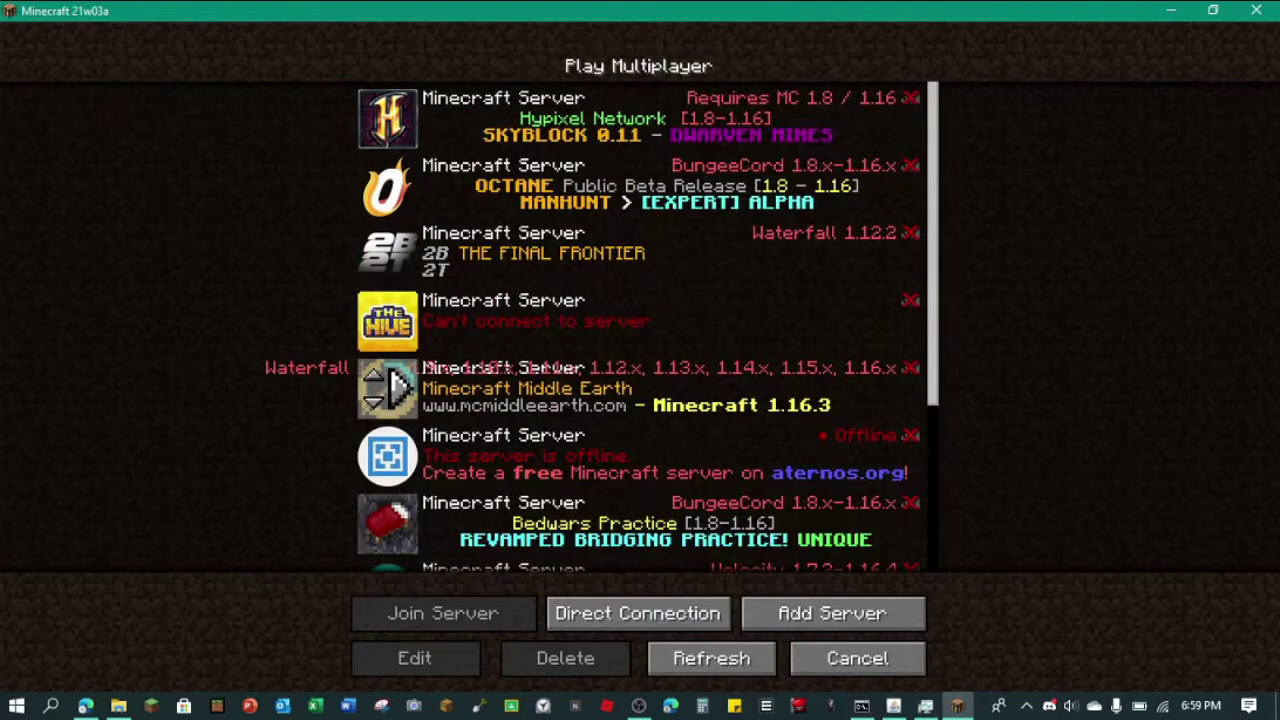
{"action": "scroll", "coordinate": [640, 320], "scroll_direction": "down", "scroll_amount": 4}
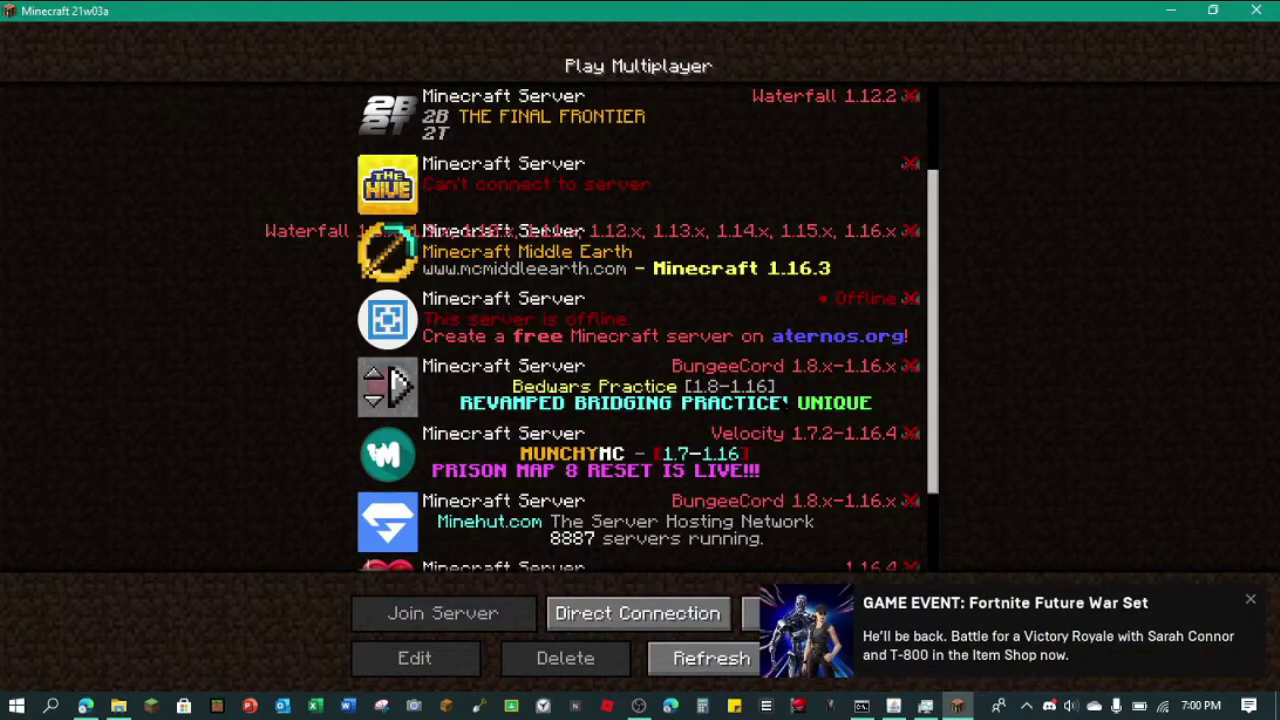
{"action": "left_click", "coordinate": [1248, 600]}
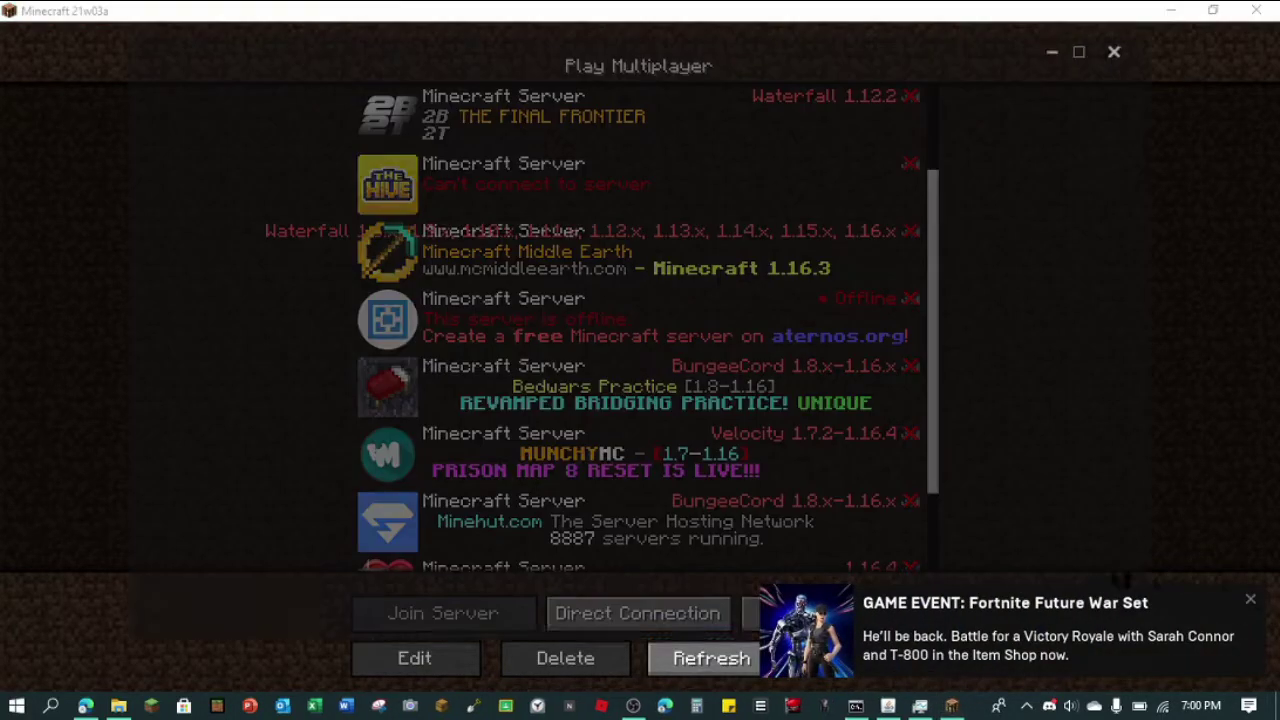
{"action": "left_click", "coordinate": [1123, 46]}
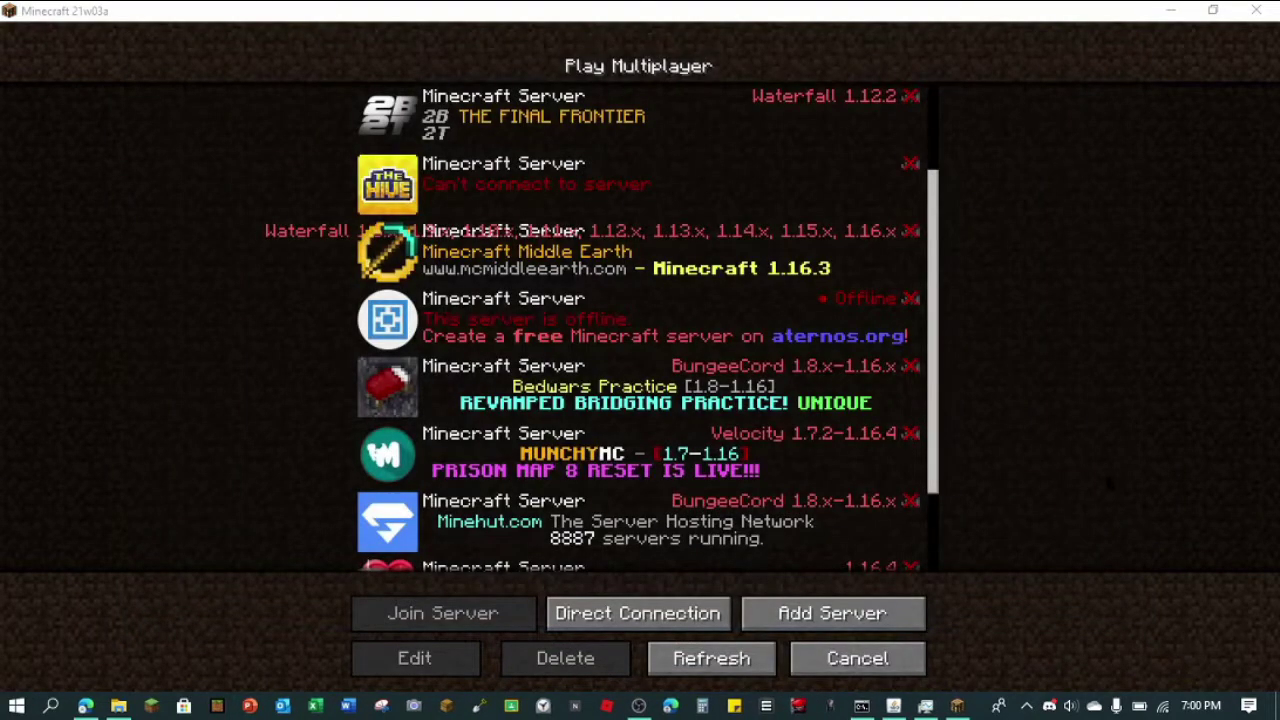
- Check the running Minecraft server window and minimize it
{"action": "mouse_move", "coordinate": [398, 318]}
{"action": "left_click", "coordinate": [894, 706]}
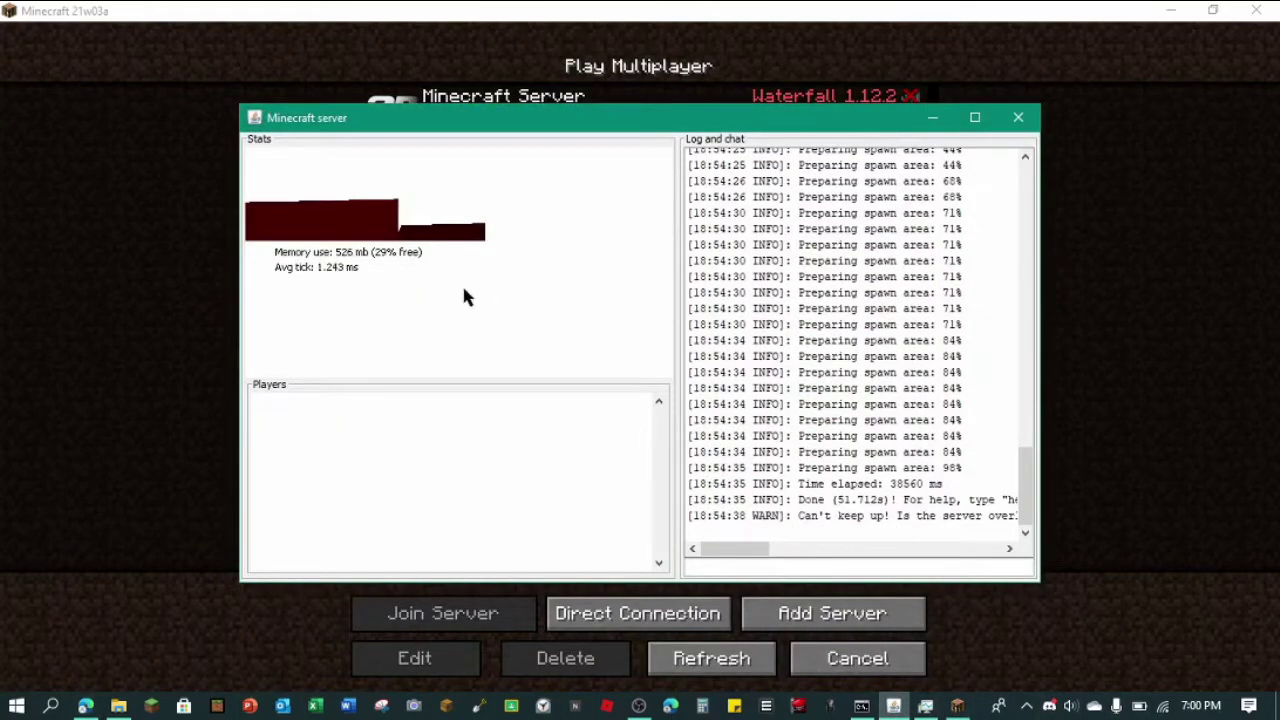
{"action": "left_click", "coordinate": [932, 120]}
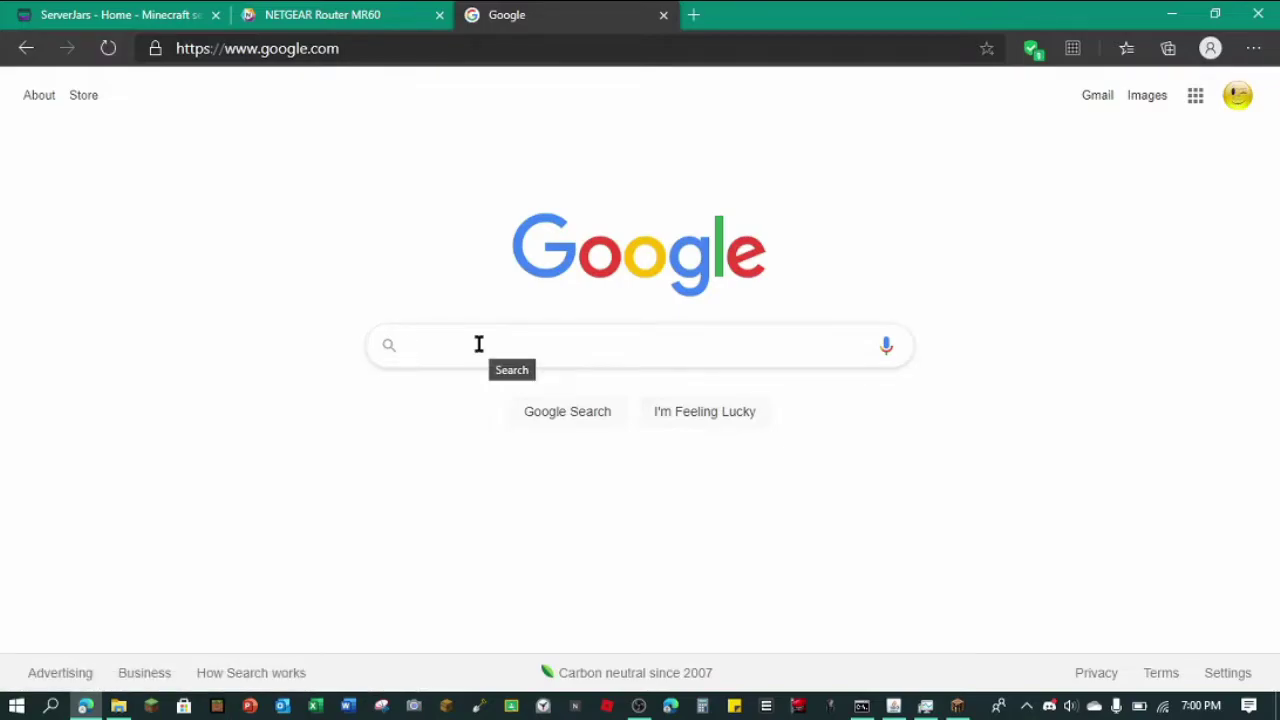
- Look up the public IP address by searching Google for "my ip", and add a Minecraft multiplayer server using it as the address
{"action": "type", "text": "my ip"}
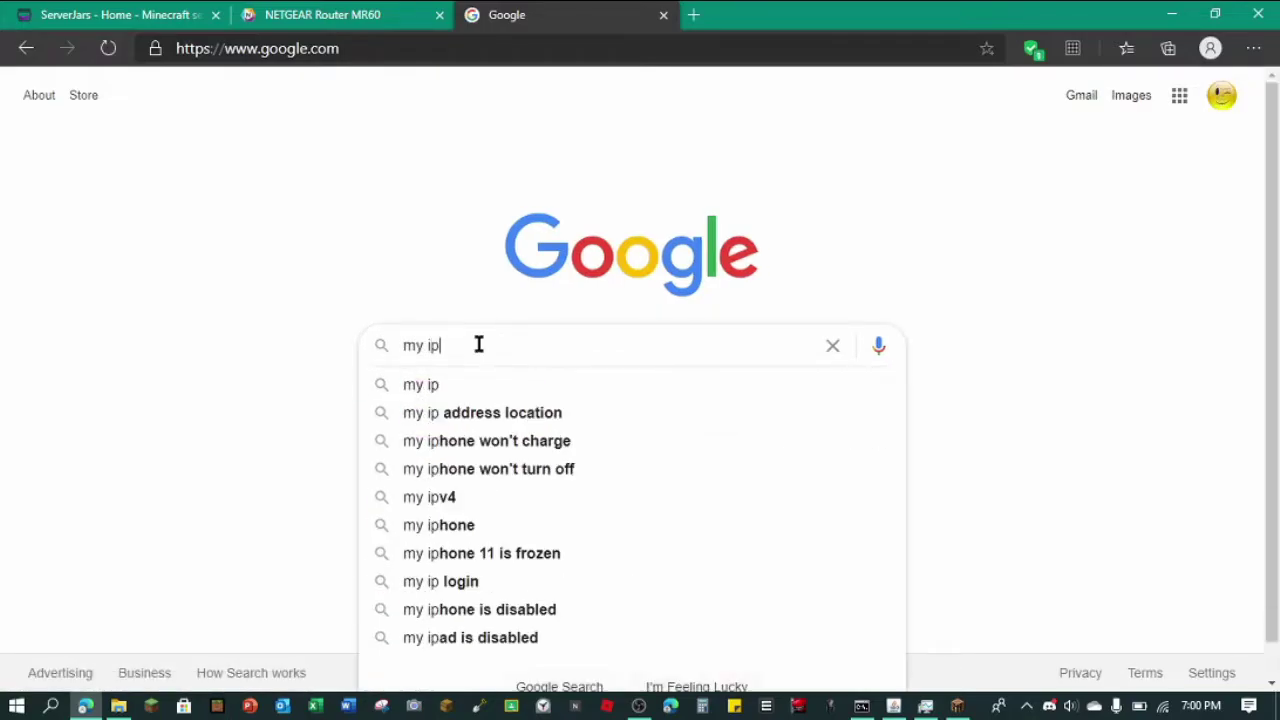
{"action": "key", "text": "Return"}
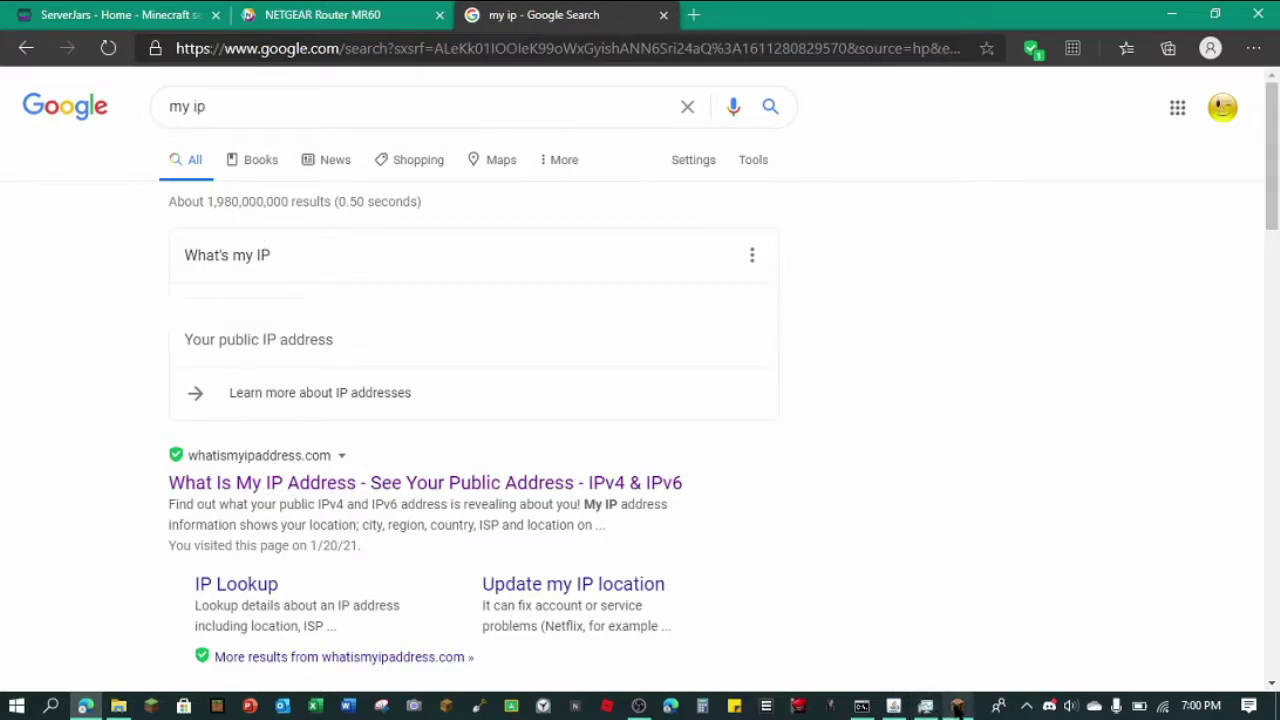
{"action": "left_click", "coordinate": [957, 706]}
{"action": "left_click", "coordinate": [846, 614]}
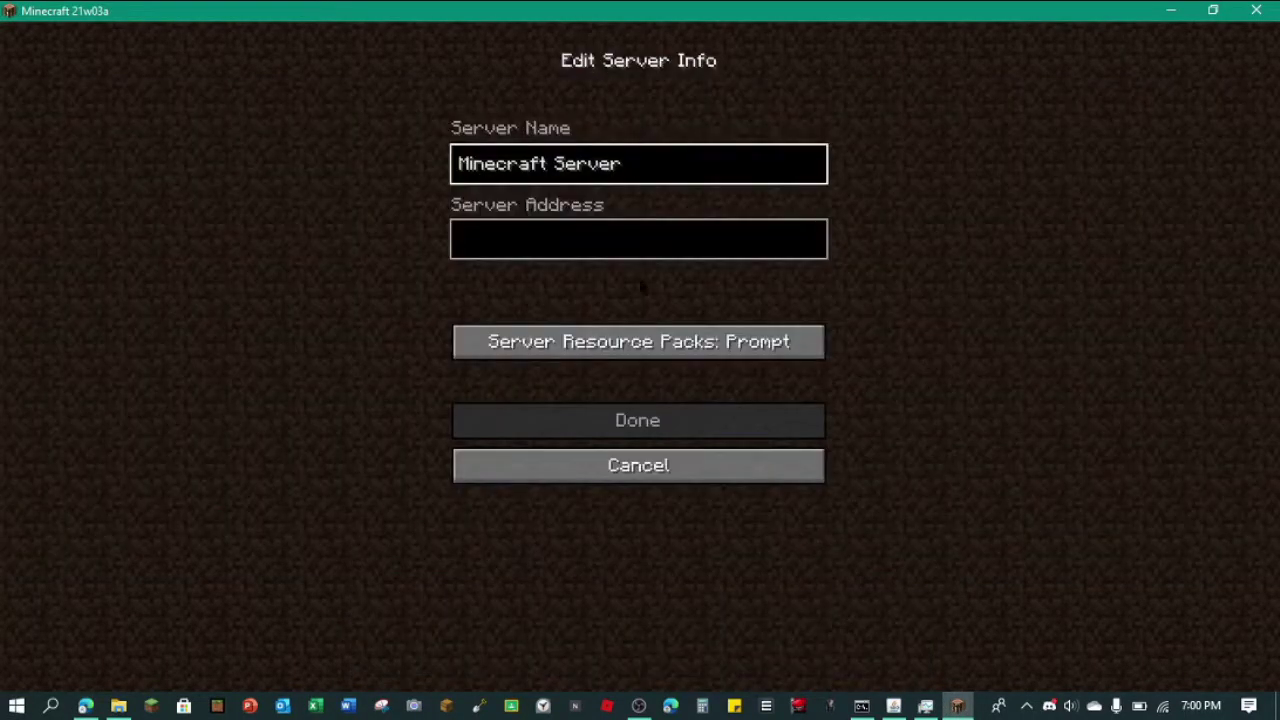
{"action": "key", "text": "Tab"}
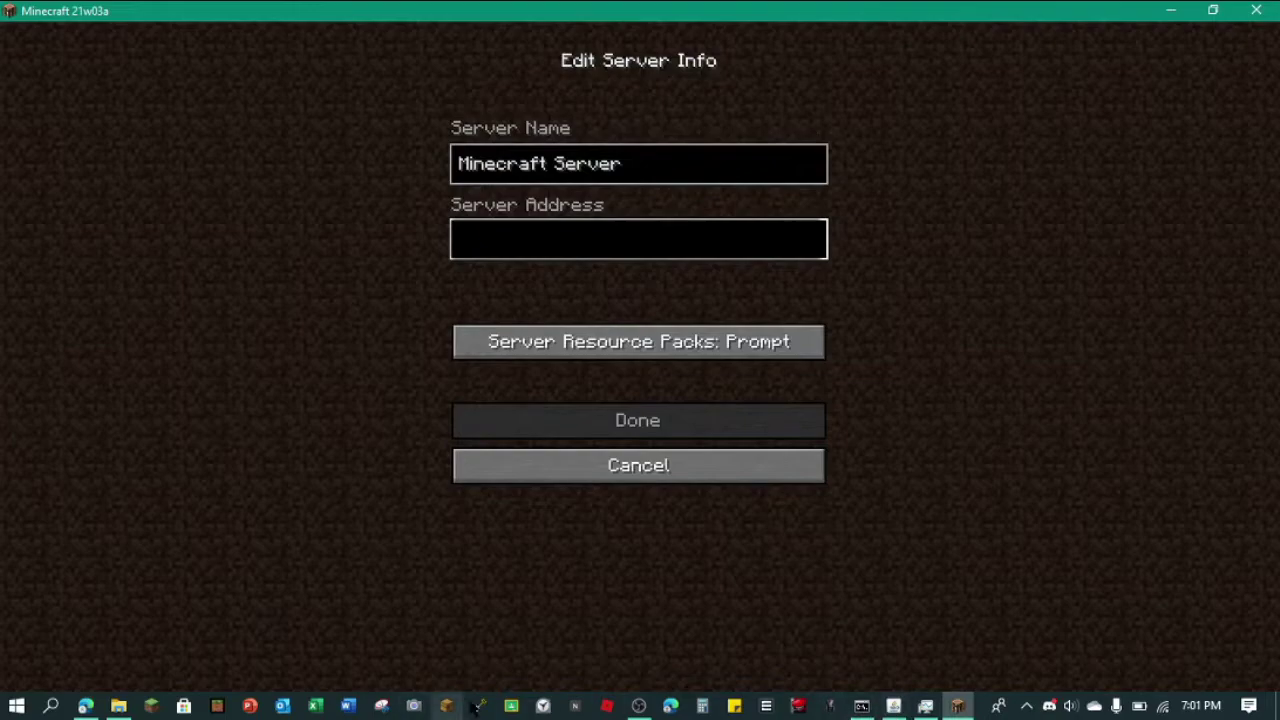
{"action": "left_click", "coordinate": [85, 706]}
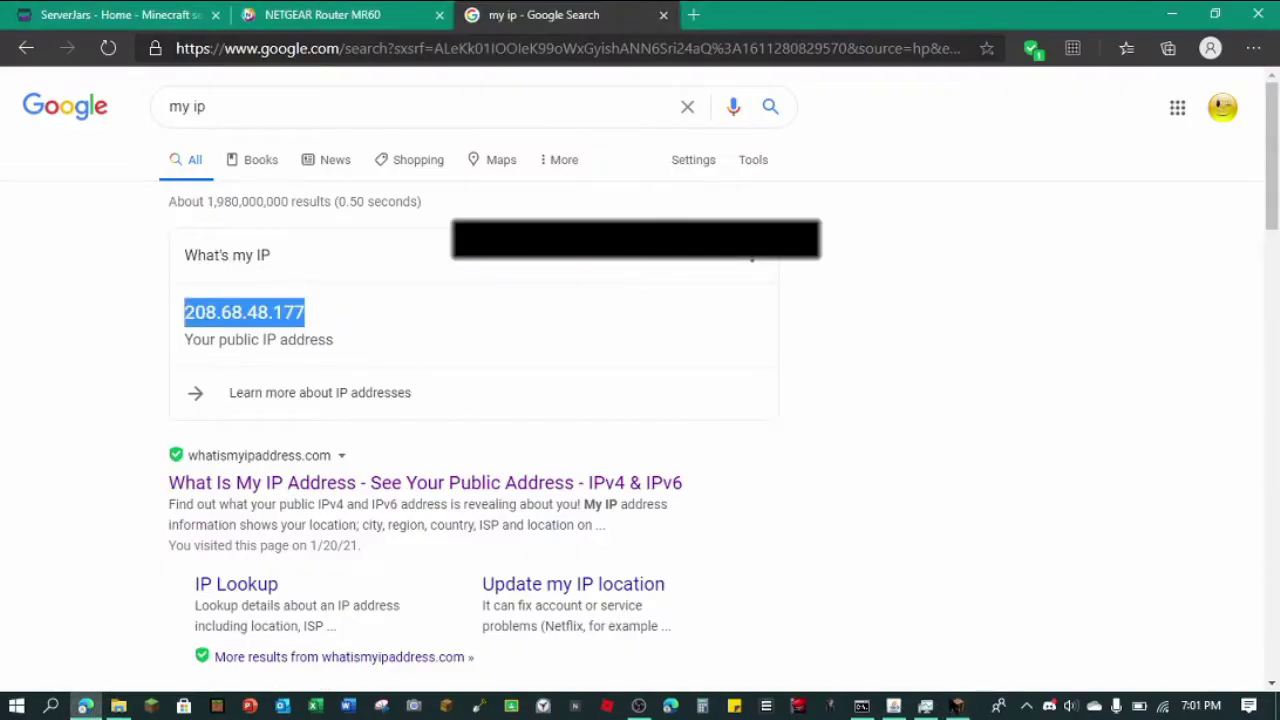
{"action": "left_click", "coordinate": [957, 706]}
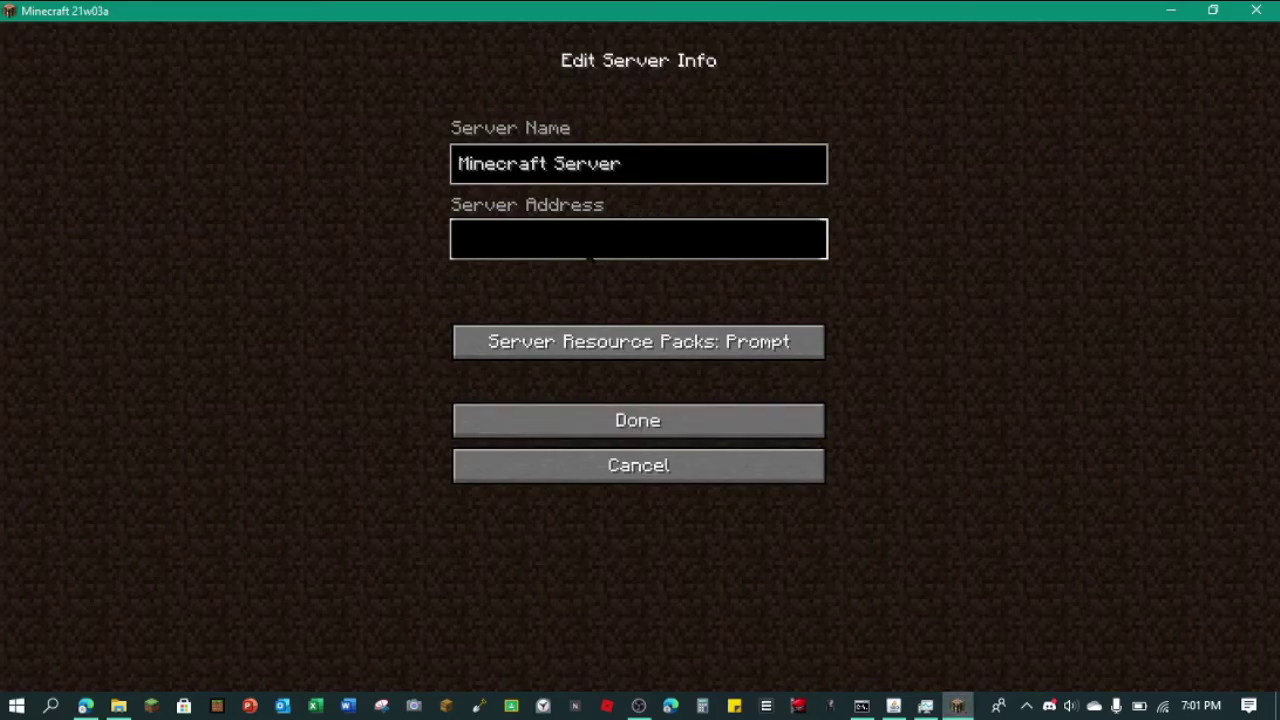
{"action": "left_click", "coordinate": [640, 428]}
- Join the added server from the multiplayer list and explore the desert around the spawn area
{"action": "scroll", "coordinate": [640, 330], "scroll_direction": "down", "scroll_amount": 2}
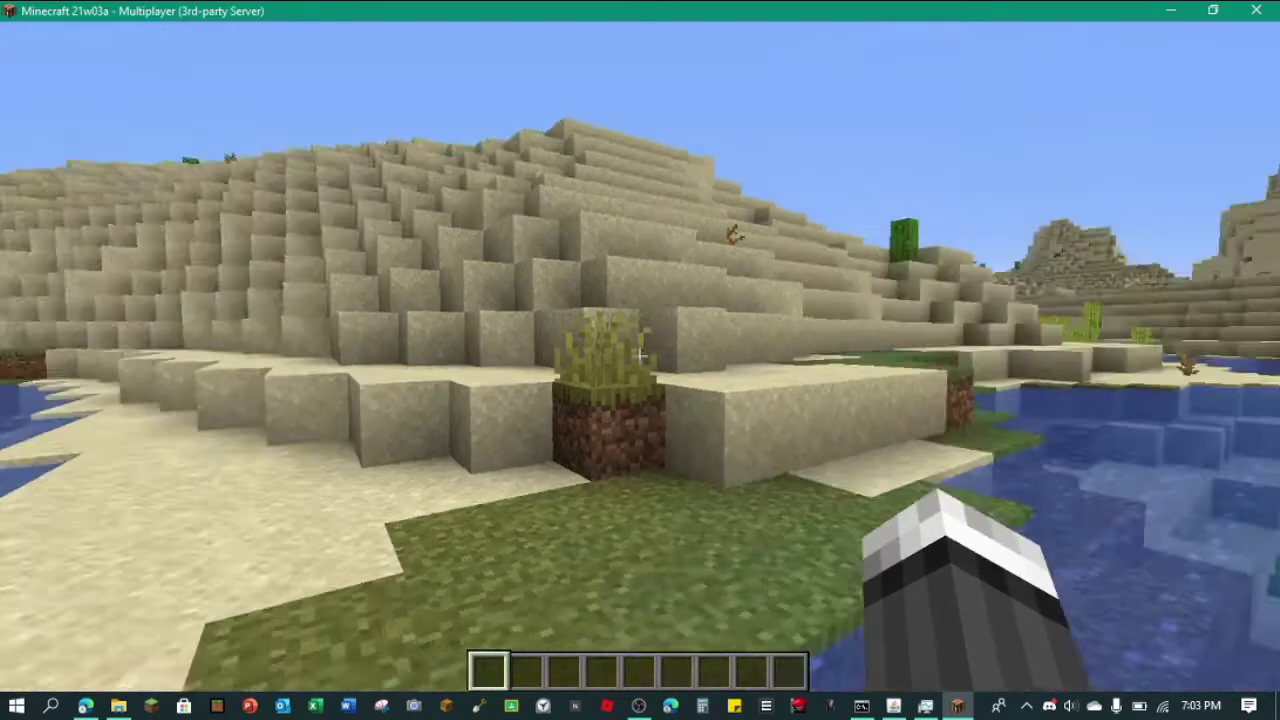
{"action": "key", "text": "w"}
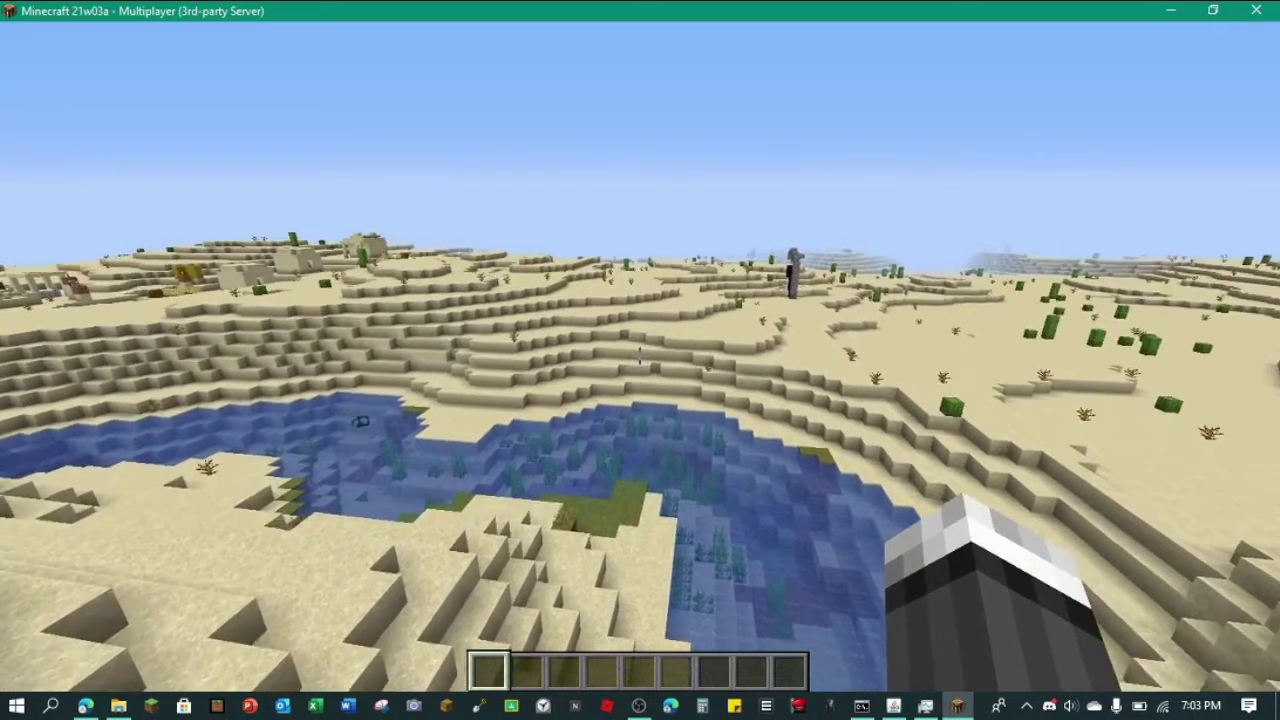
{"action": "mouse_move", "coordinate": [640, 360]}
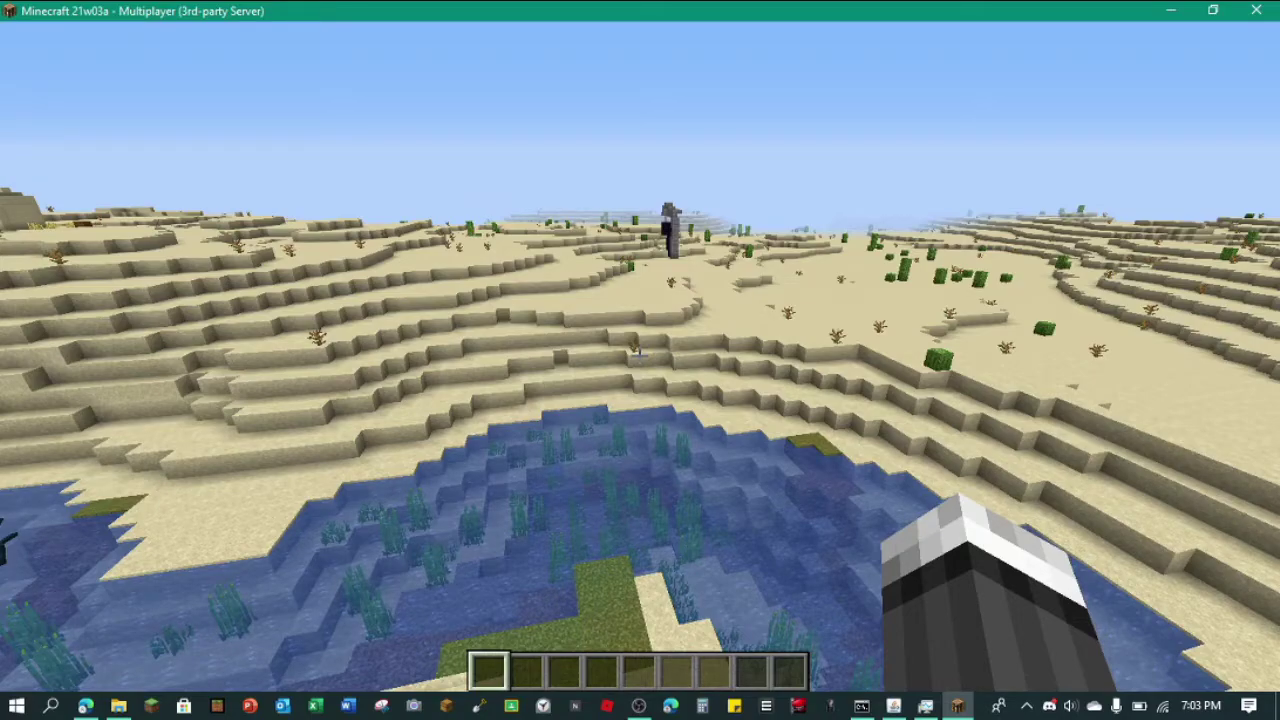
- Search the creative inventory for "glo" and put the Glow Squid Spawn Egg in the third hotbar slot
{"action": "key", "text": "e"}
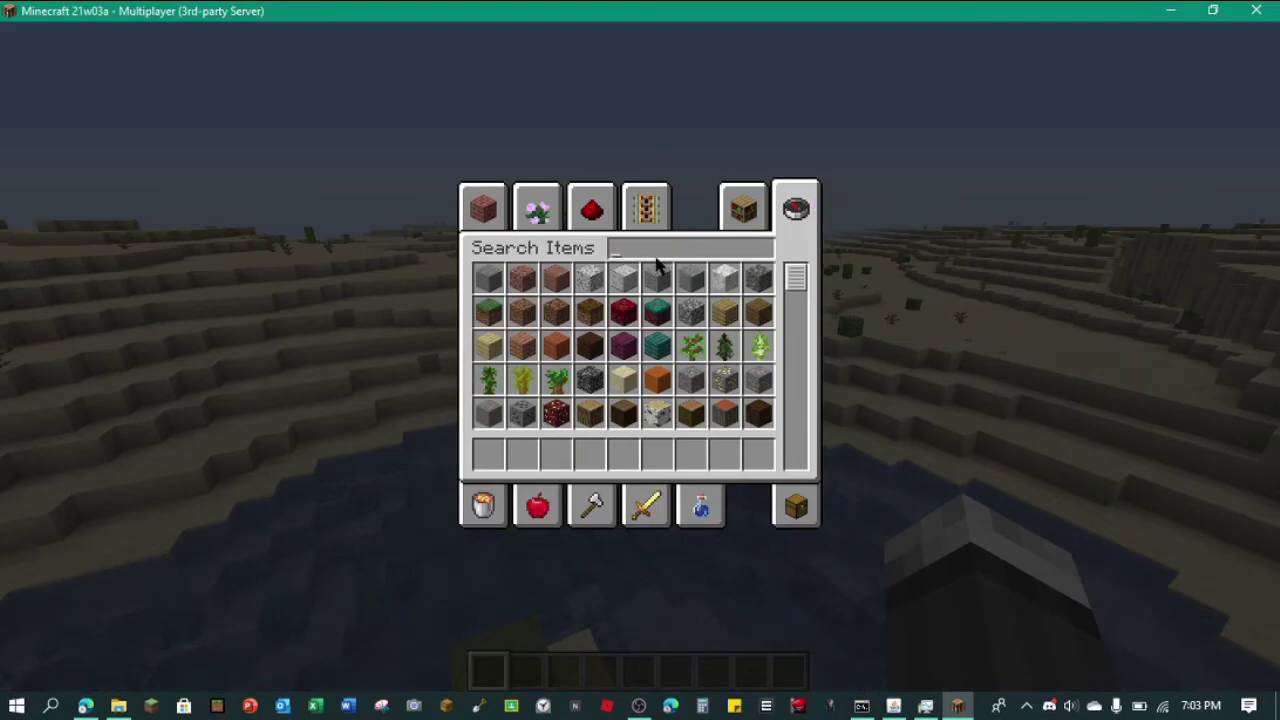
{"action": "type", "text": "glo"}
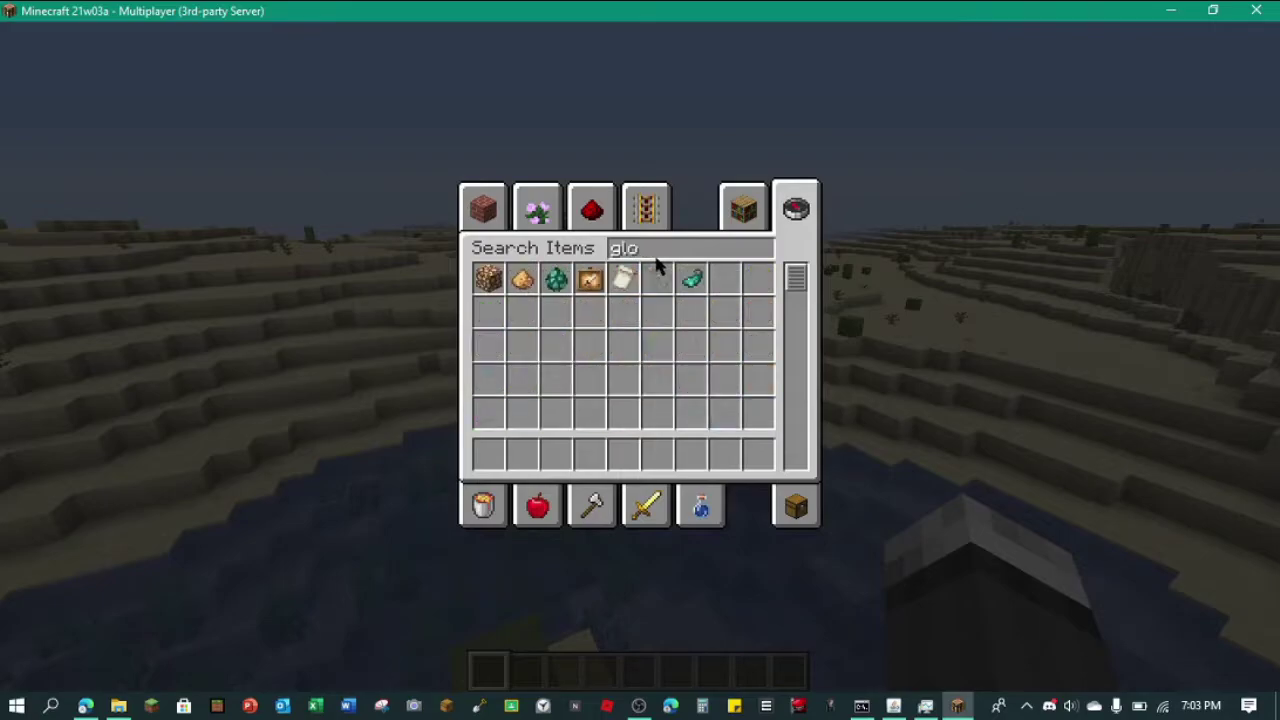
{"action": "left_click", "coordinate": [692, 279]}
{"action": "left_click", "coordinate": [556, 453]}
{"action": "key", "text": "e"}
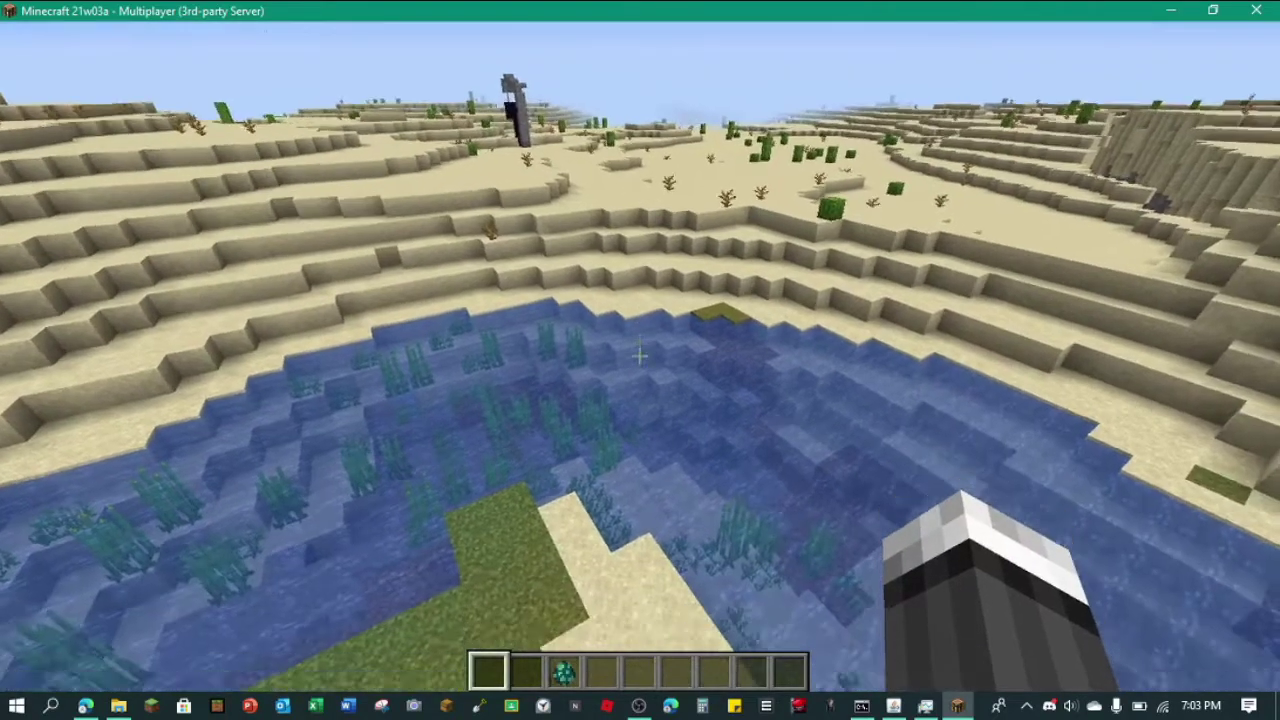
- Spawn glow squids in the water with the spawn egg and attack one of them
{"action": "key", "text": "3"}
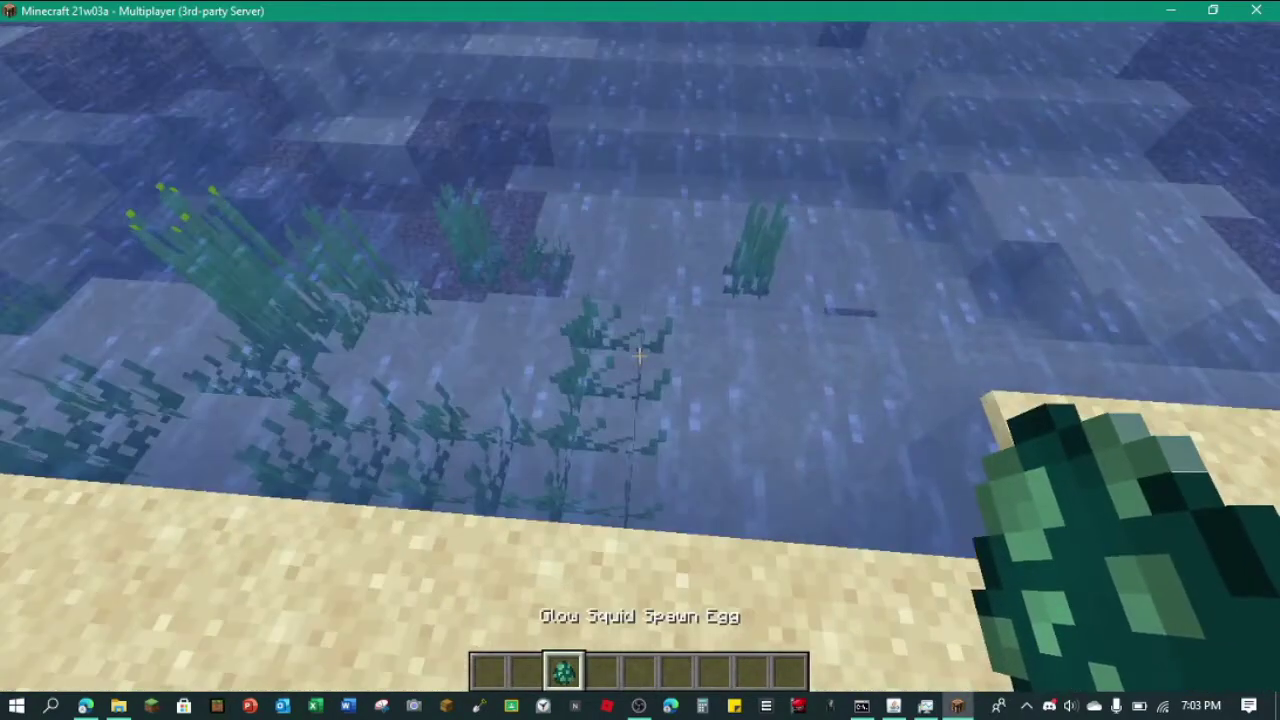
{"action": "right_click", "coordinate": [640, 355]}
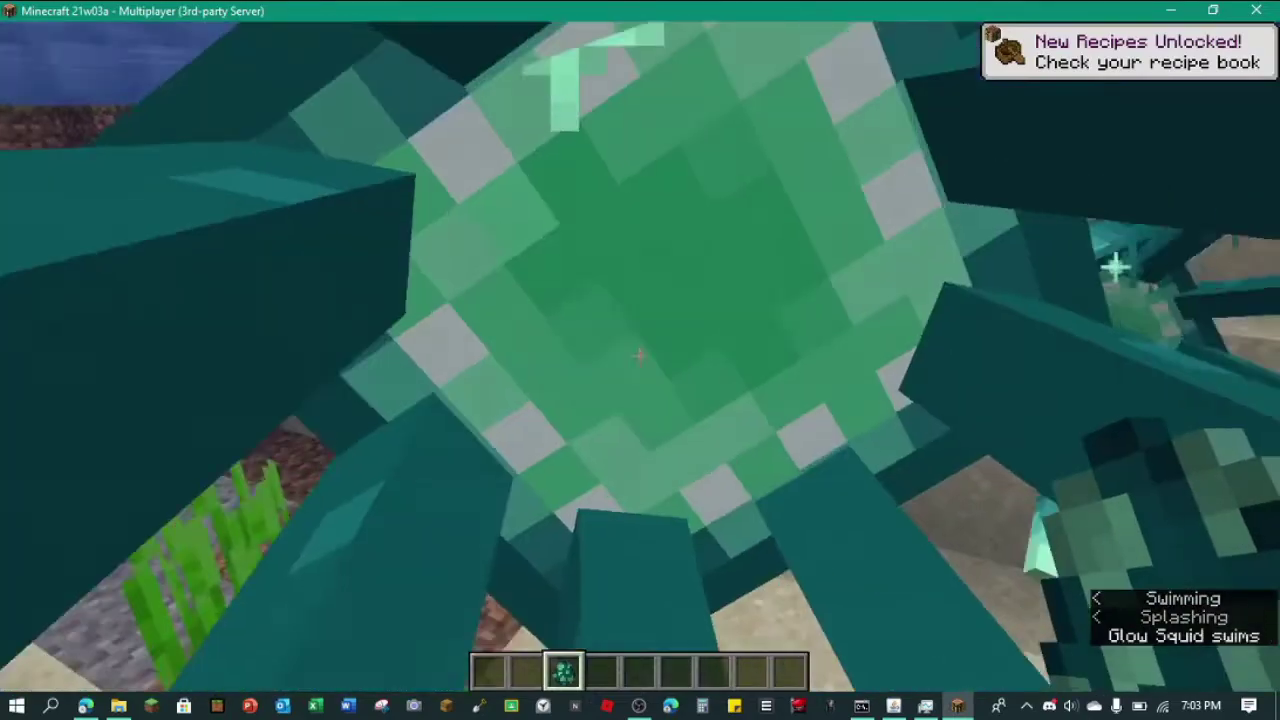
{"action": "left_click", "coordinate": [639, 355]}
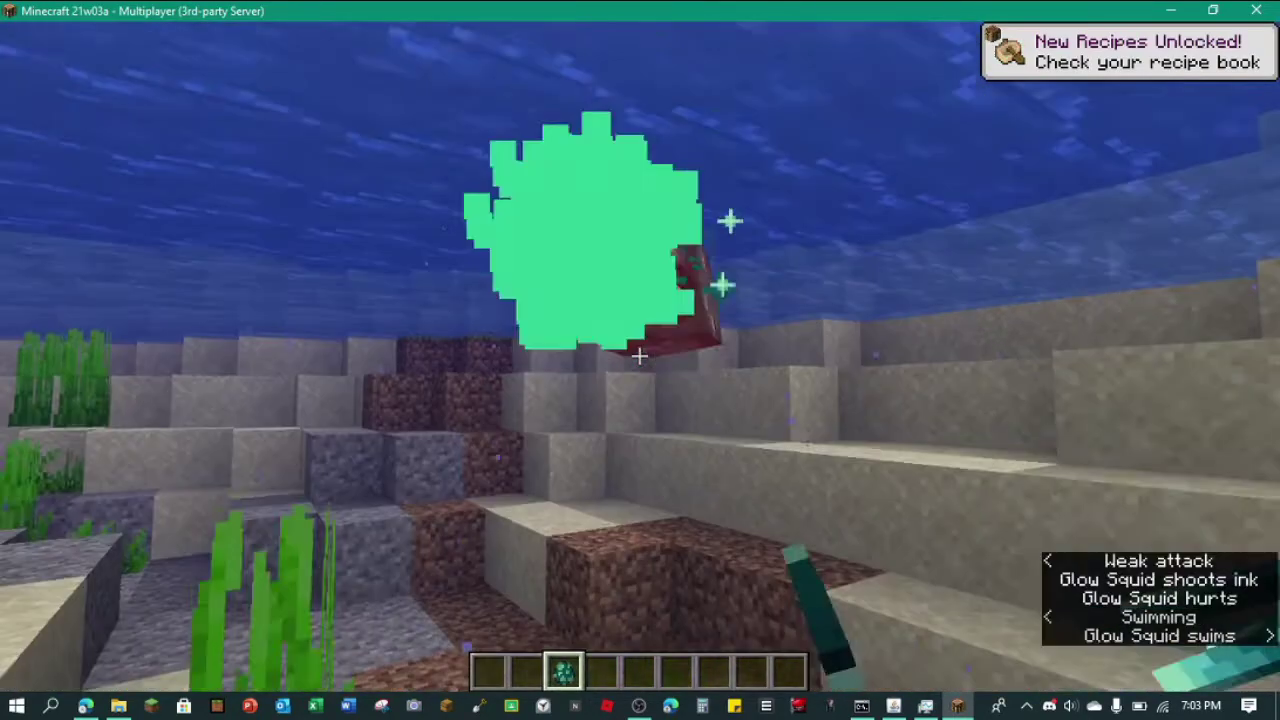